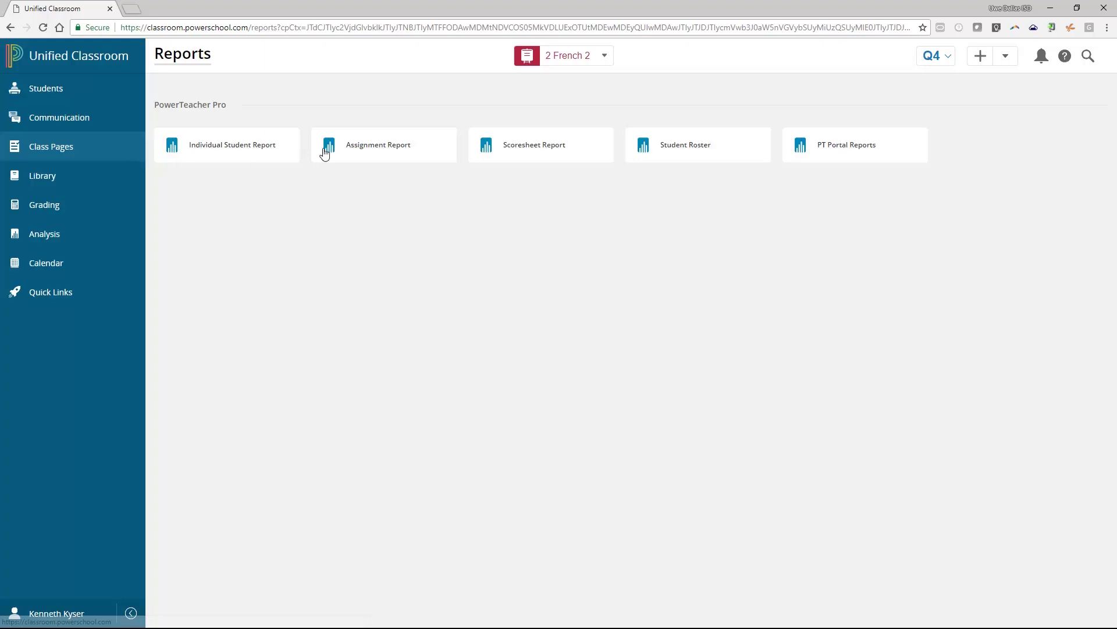
Step: Open the Student Roster report for the 2 French 2 class
{"action": "left_click", "coordinate": [706, 160]}
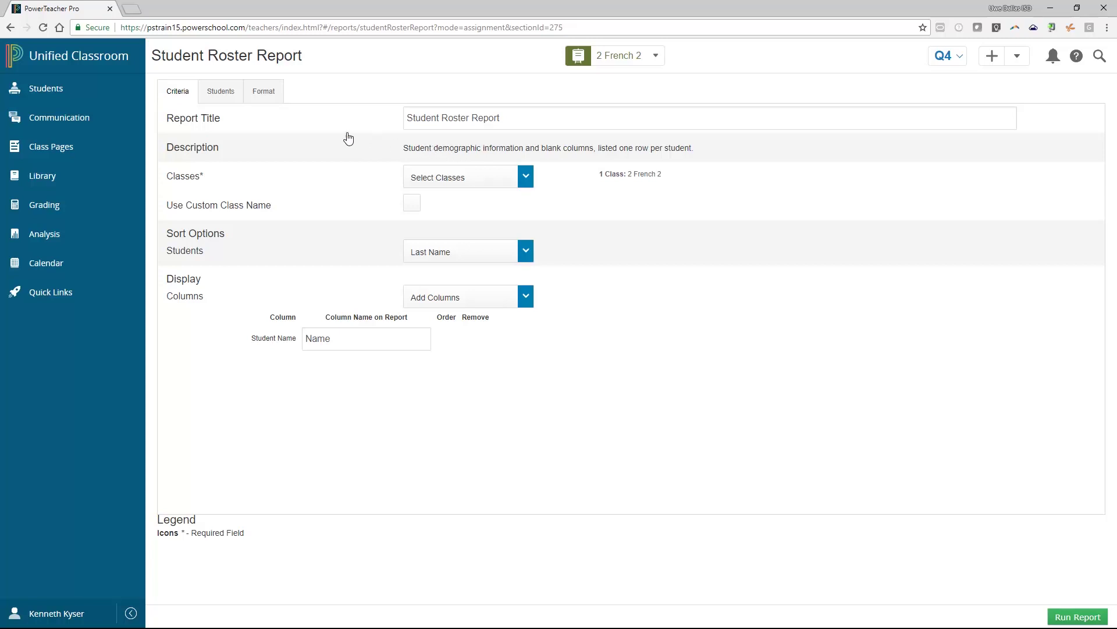
Step: Review the roster's format settings: Landscape orientation, keeping Excel output over PDF
{"action": "left_click", "coordinate": [279, 97]}
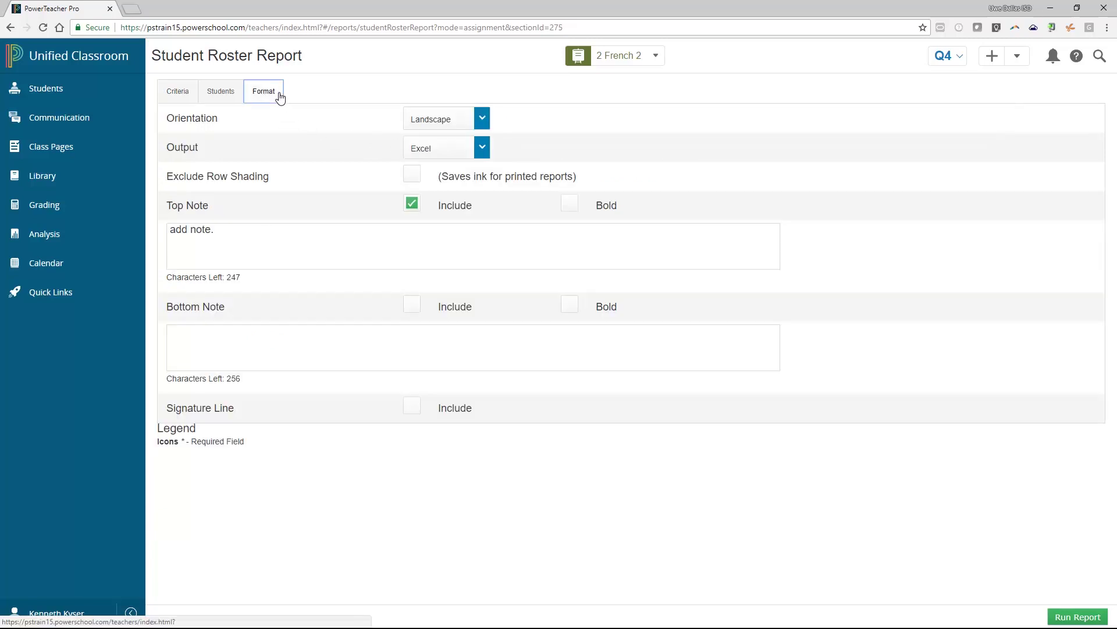
{"action": "left_click", "coordinate": [484, 154]}
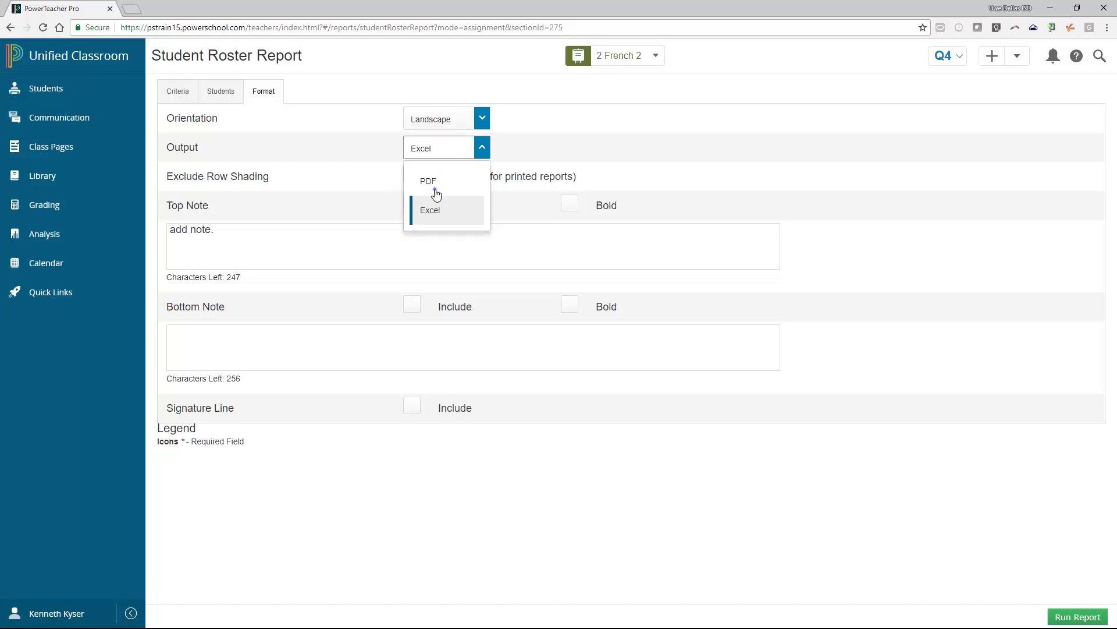
{"action": "left_click", "coordinate": [448, 209]}
Step: Retitle the report 'French Club - Student Roster Report' and include class 4 French 2
{"action": "left_click", "coordinate": [184, 91]}
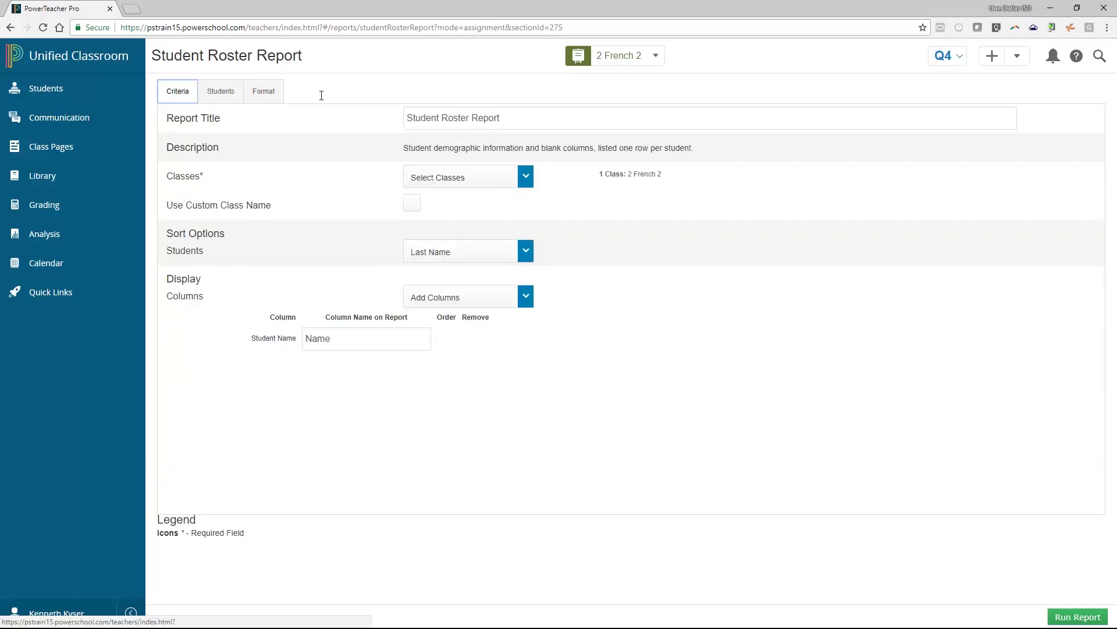
{"action": "left_click", "coordinate": [407, 118]}
{"action": "type", "text": "French Club -"}
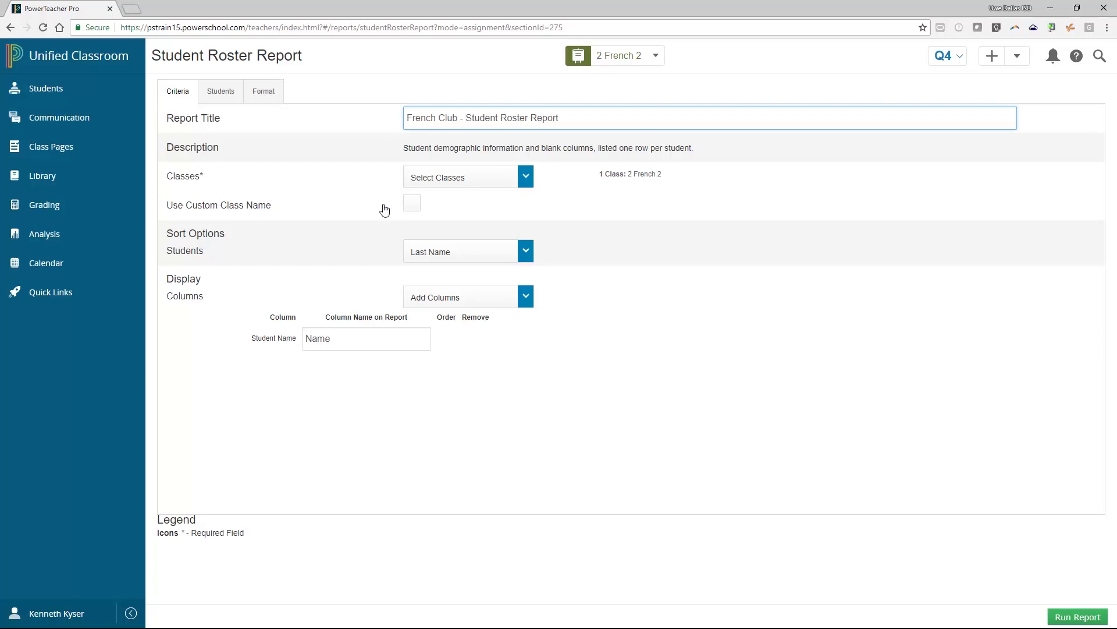
{"action": "left_click", "coordinate": [525, 177]}
{"action": "left_click", "coordinate": [704, 338]}
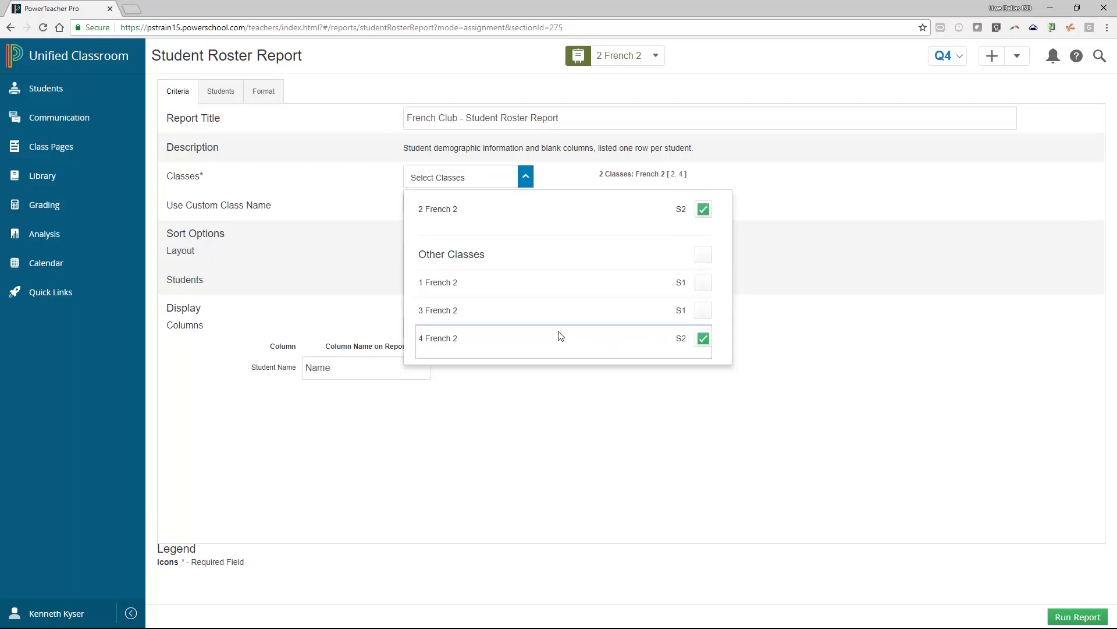
{"action": "left_click", "coordinate": [379, 217]}
Step: Enable custom class names, group by section then student, and sort students by Student Number
{"action": "left_click", "coordinate": [412, 203]}
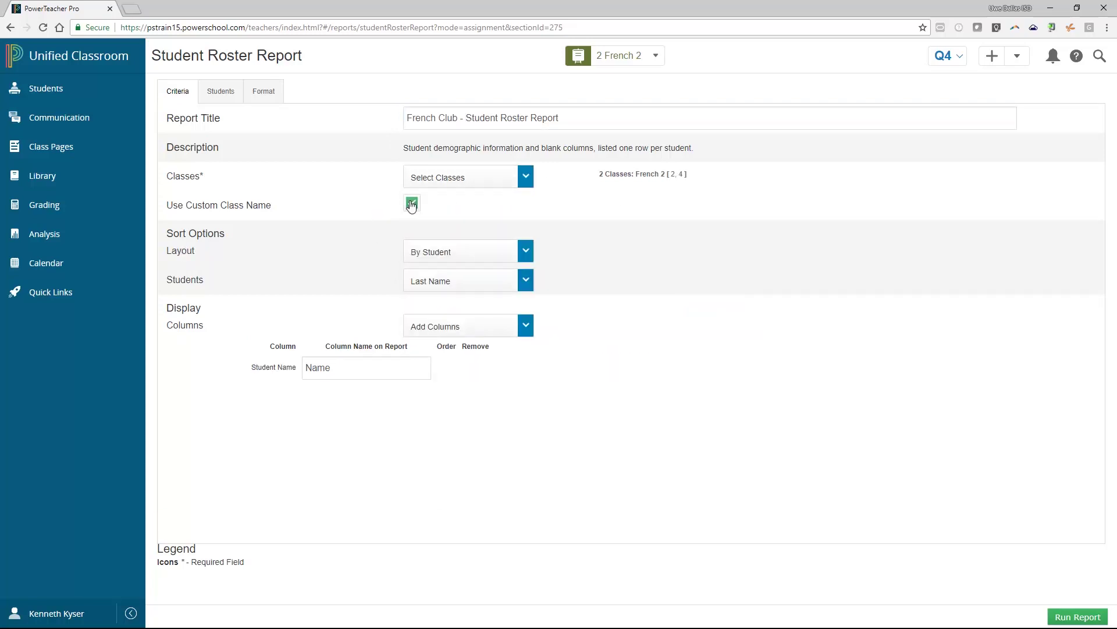
{"action": "left_click", "coordinate": [525, 251]}
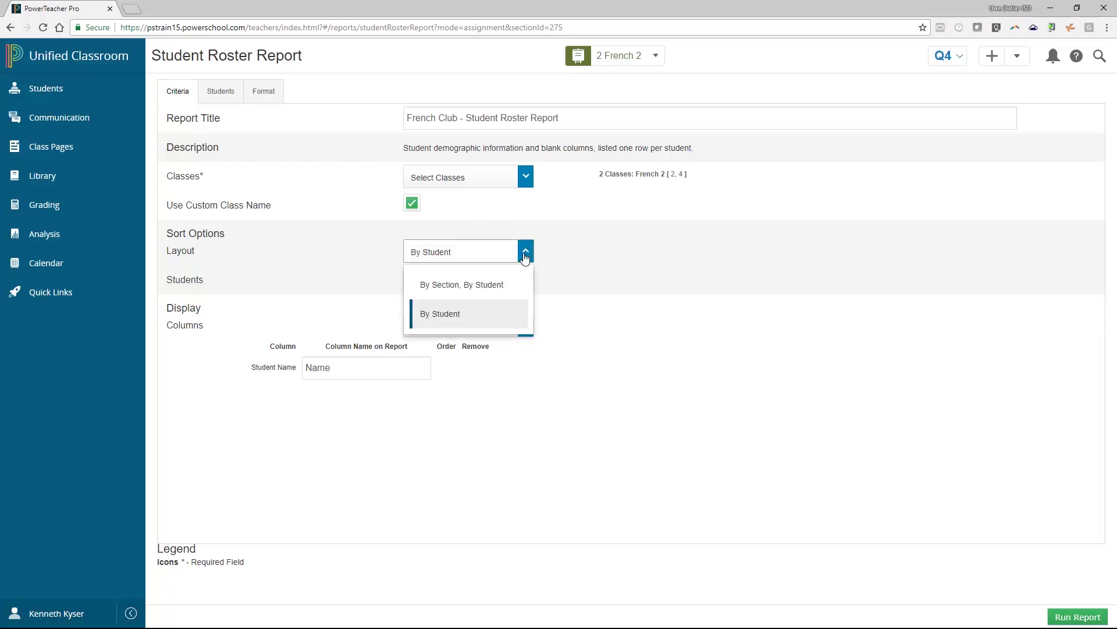
{"action": "left_click", "coordinate": [488, 296]}
{"action": "left_click", "coordinate": [526, 280]}
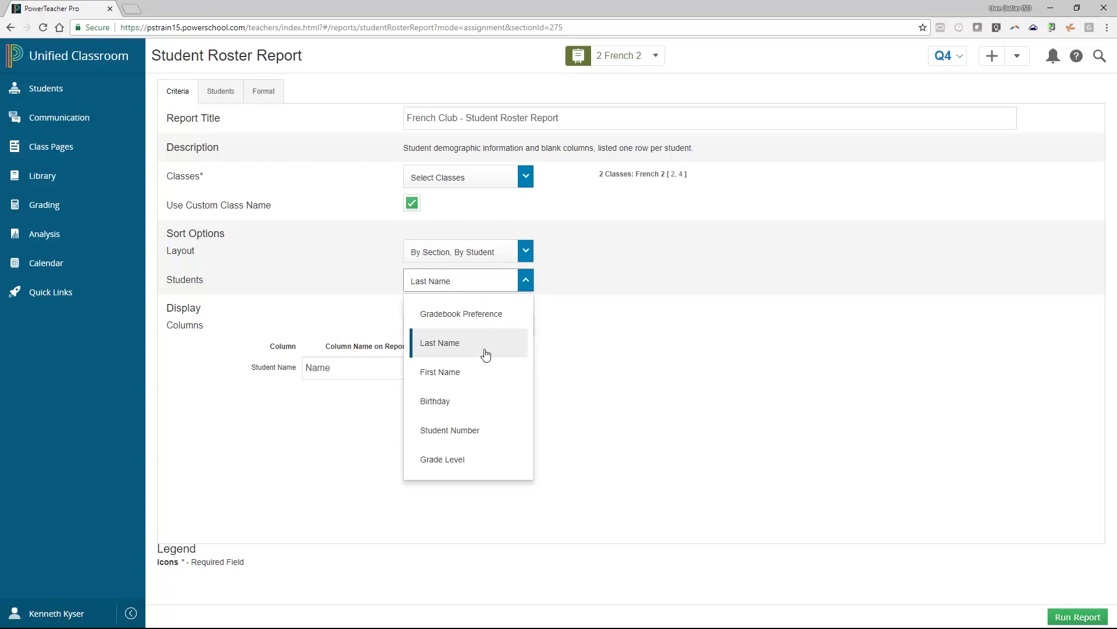
{"action": "left_click", "coordinate": [460, 430]}
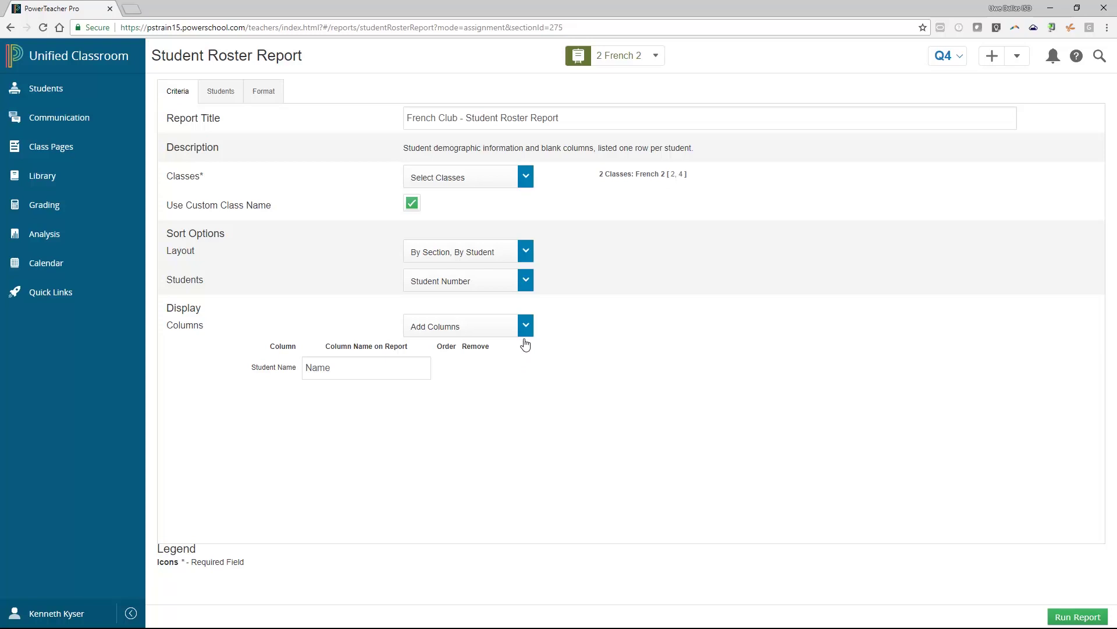
{"action": "left_click", "coordinate": [525, 328]}
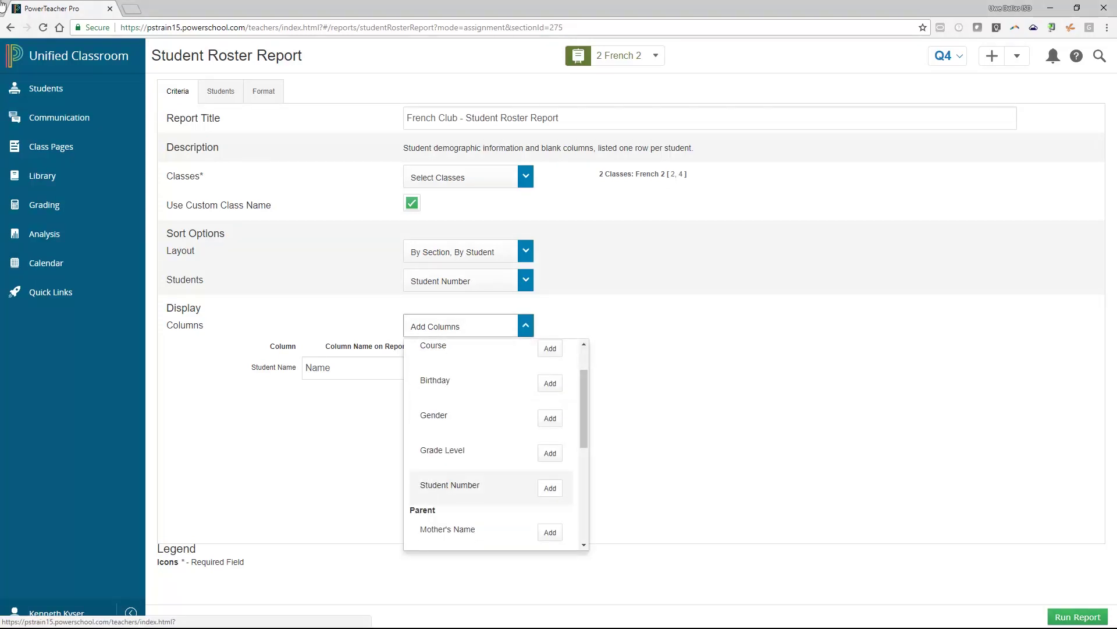
Step: Add Student Number, Grade Level, Gender and Birthday columns to the roster
{"action": "left_click", "coordinate": [551, 489]}
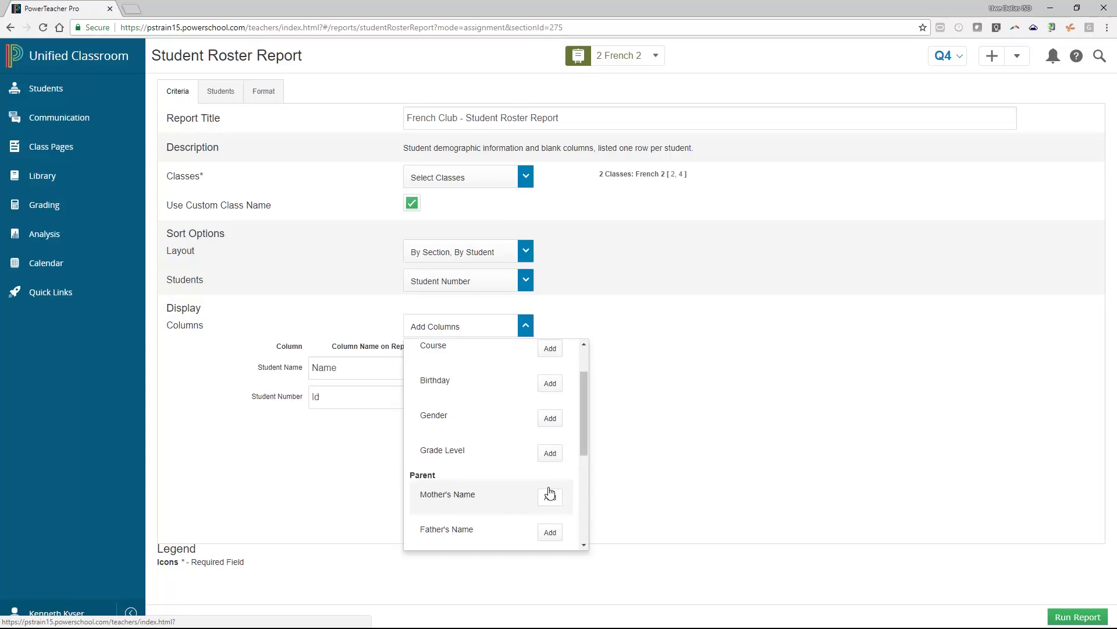
{"action": "left_click", "coordinate": [544, 457]}
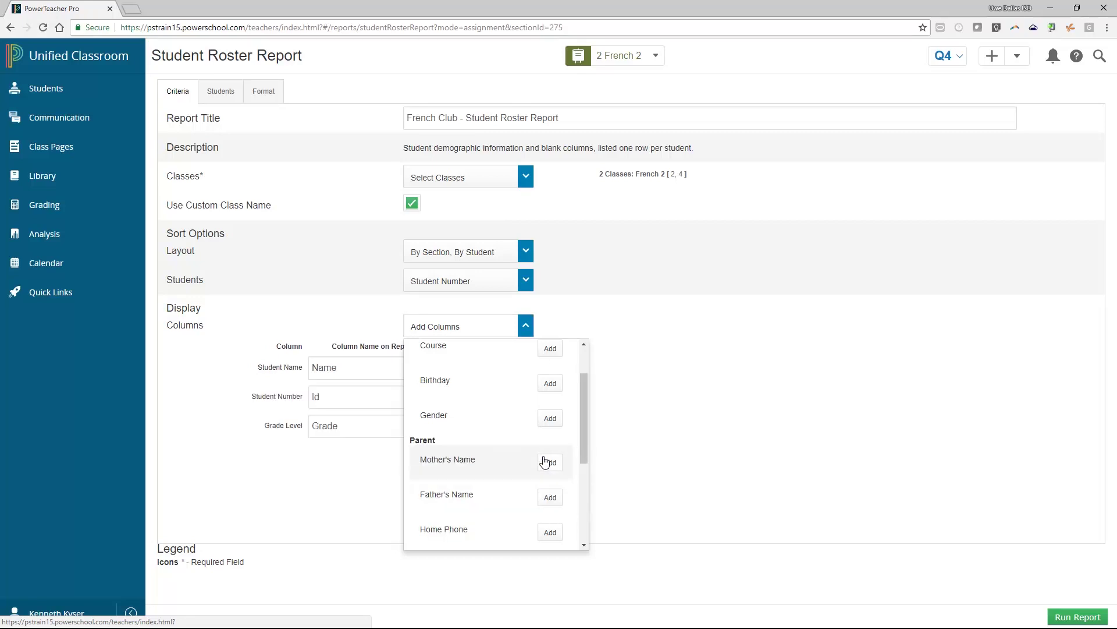
{"action": "left_click", "coordinate": [549, 418]}
{"action": "scroll", "coordinate": [551, 428], "scroll_direction": "down", "scroll_amount": 1}
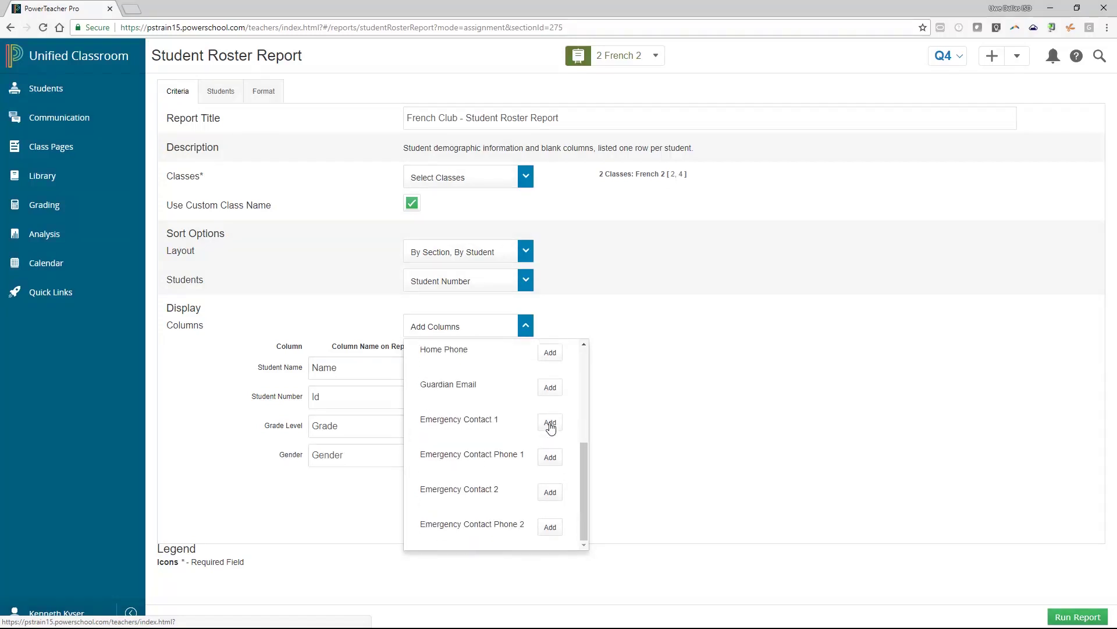
{"action": "scroll", "coordinate": [551, 427], "scroll_direction": "up", "scroll_amount": 5}
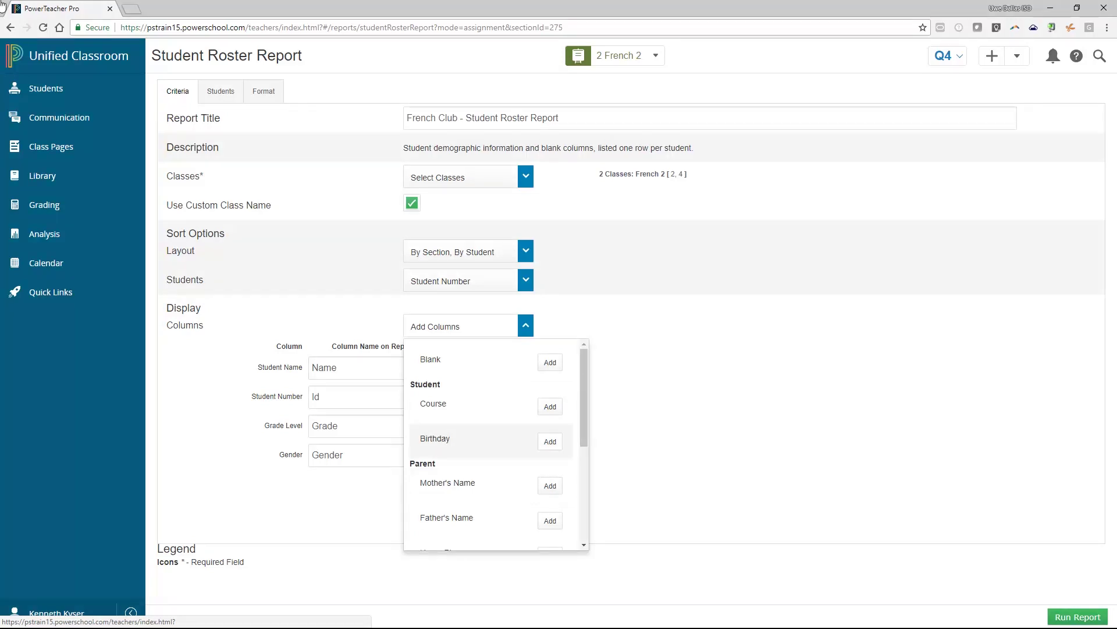
{"action": "left_click", "coordinate": [550, 442]}
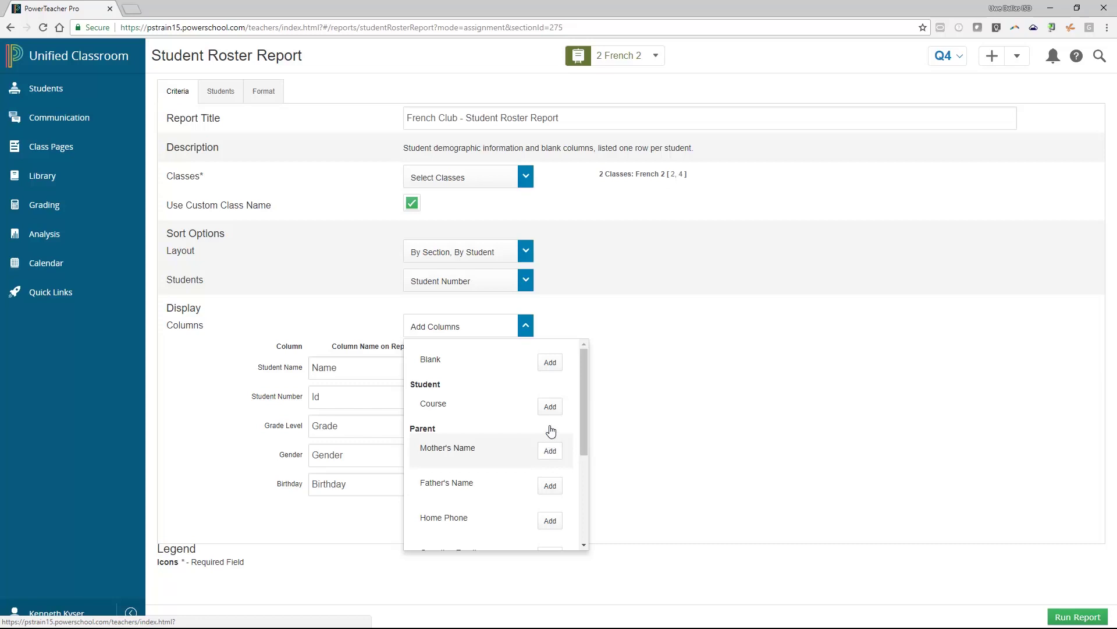
Step: Add three blank columns to the roster
{"action": "left_click", "coordinate": [551, 368]}
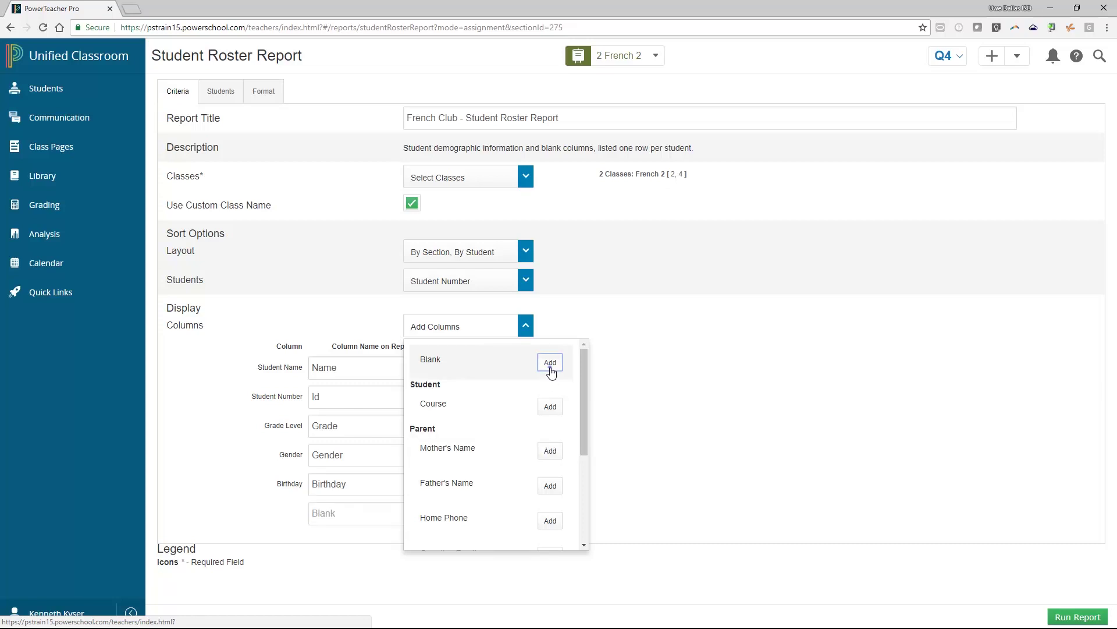
{"action": "left_click", "coordinate": [550, 365]}
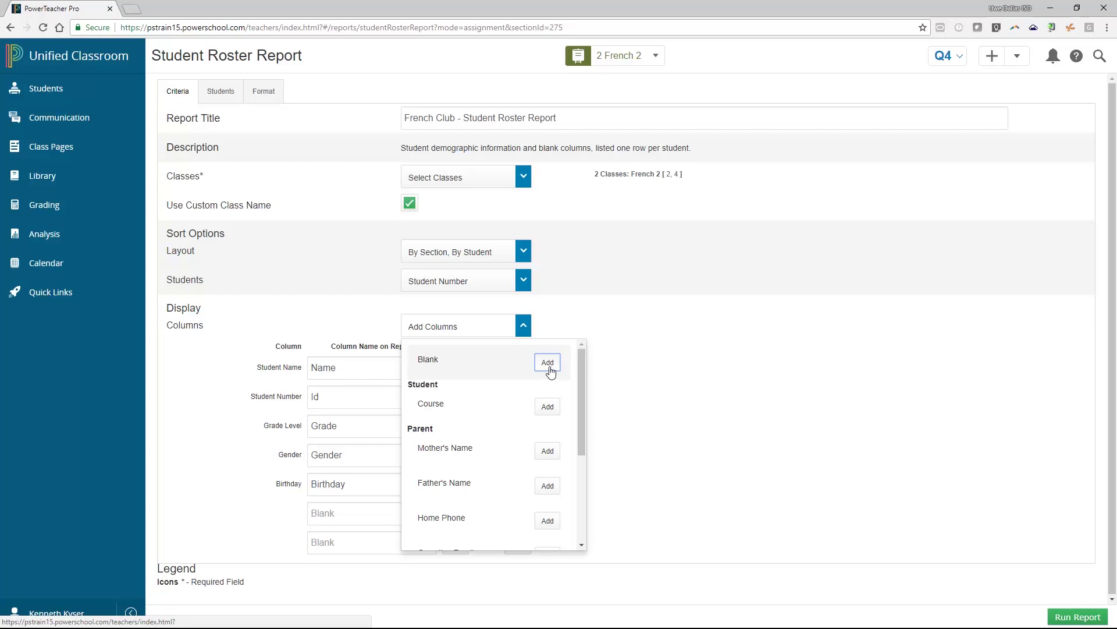
{"action": "left_click", "coordinate": [551, 368]}
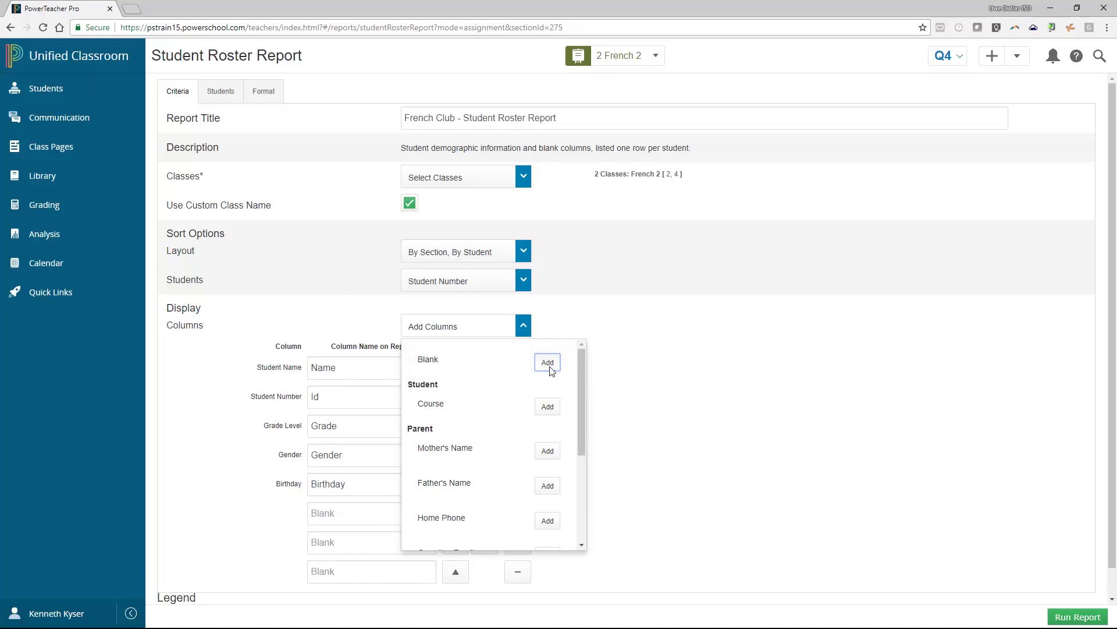
{"action": "left_click", "coordinate": [608, 425]}
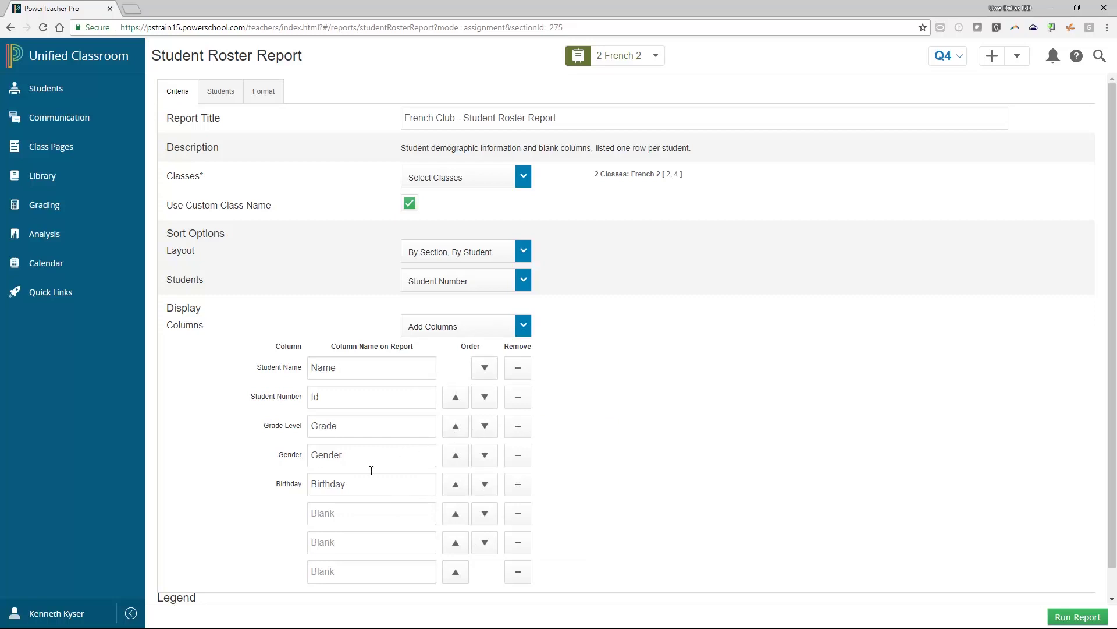
Step: Name the three blank columns Notes, Participation and Medical Alert
{"action": "left_click", "coordinate": [349, 517]}
{"action": "type", "text": "Notes"}
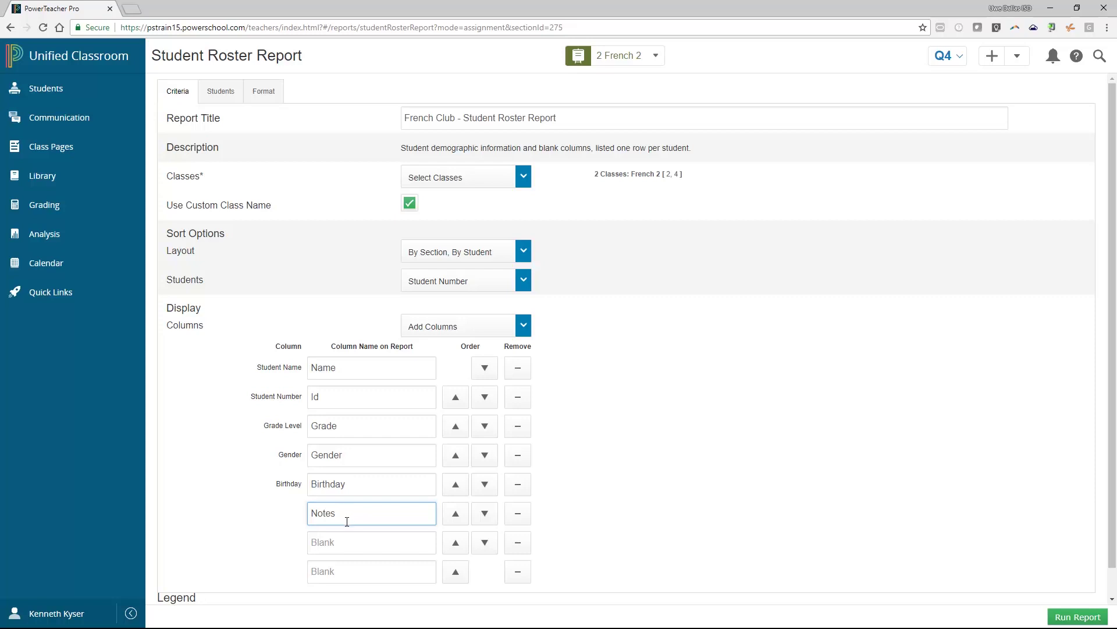
{"action": "left_click", "coordinate": [347, 541]}
{"action": "type", "text": "Participation"}
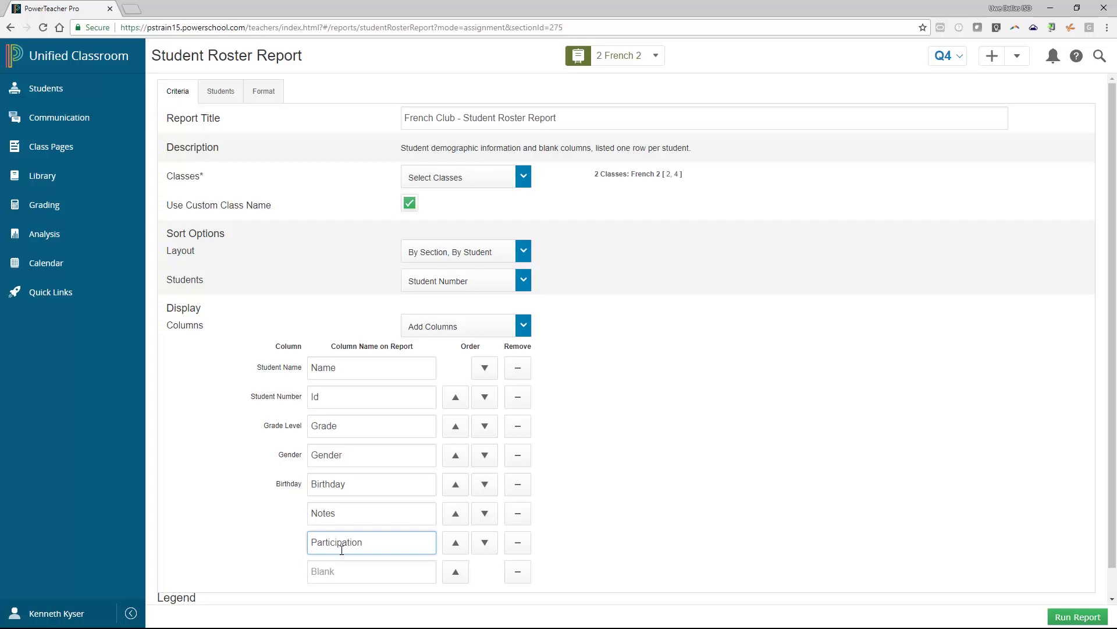
{"action": "left_click", "coordinate": [340, 576]}
{"action": "type", "text": "Medical Alert"}
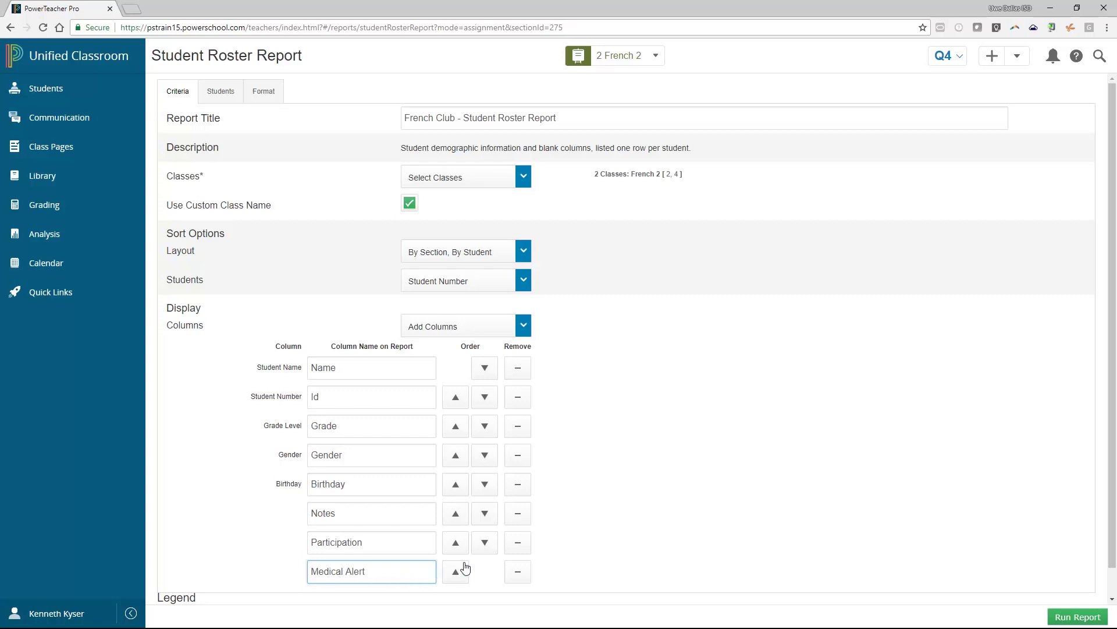
Step: Remove the Notes column and move Medical Alert up to follow Birthday
{"action": "left_click", "coordinate": [511, 522]}
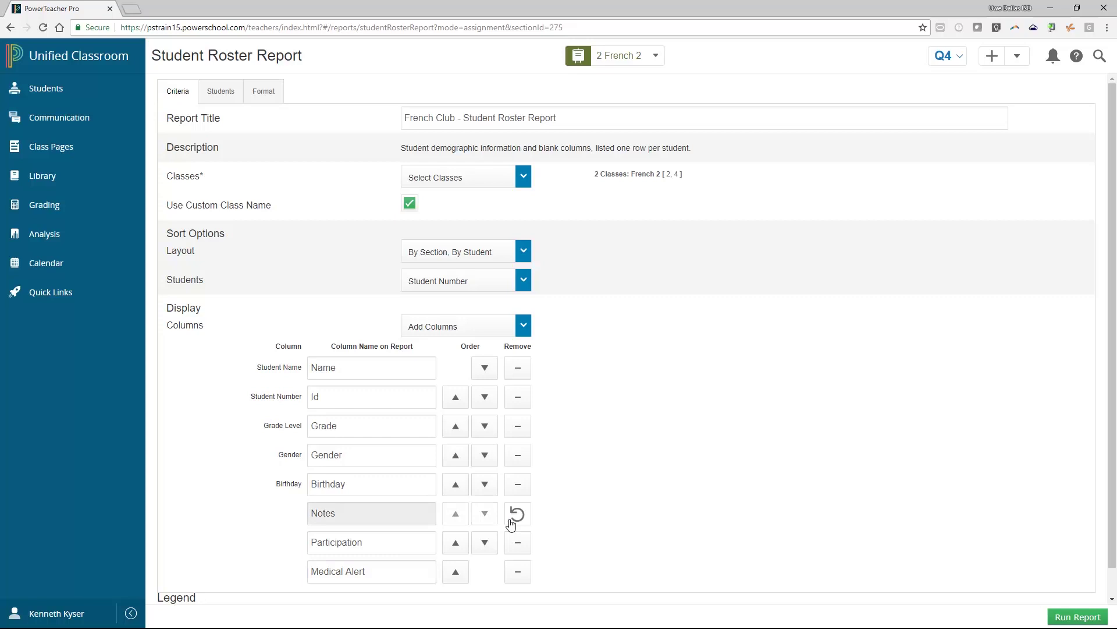
{"action": "left_click", "coordinate": [456, 572]}
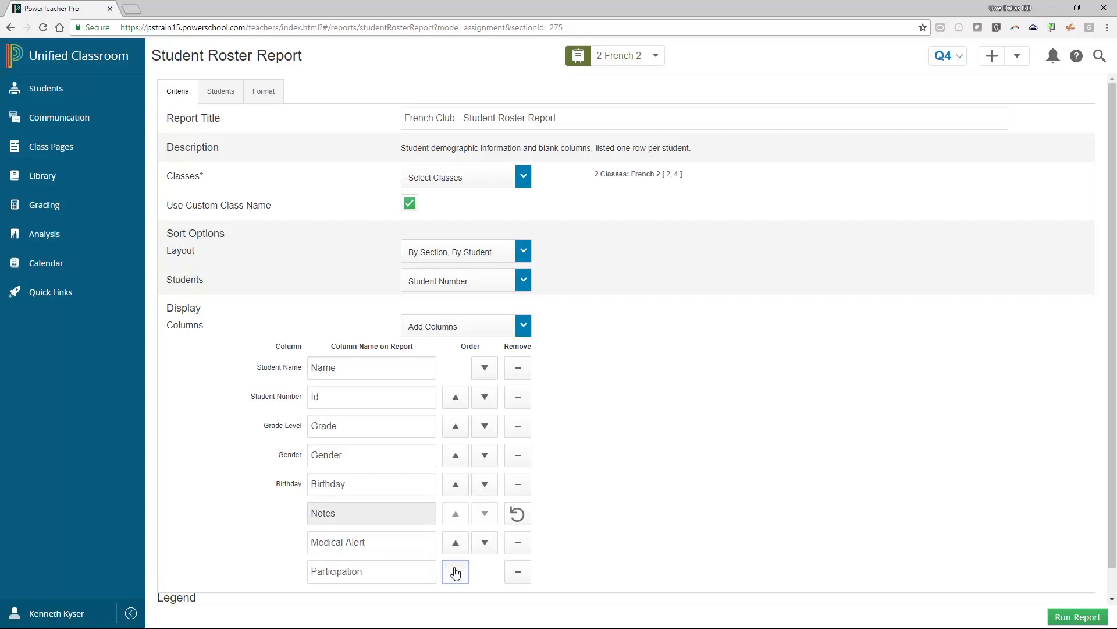
{"action": "left_click", "coordinate": [455, 550]}
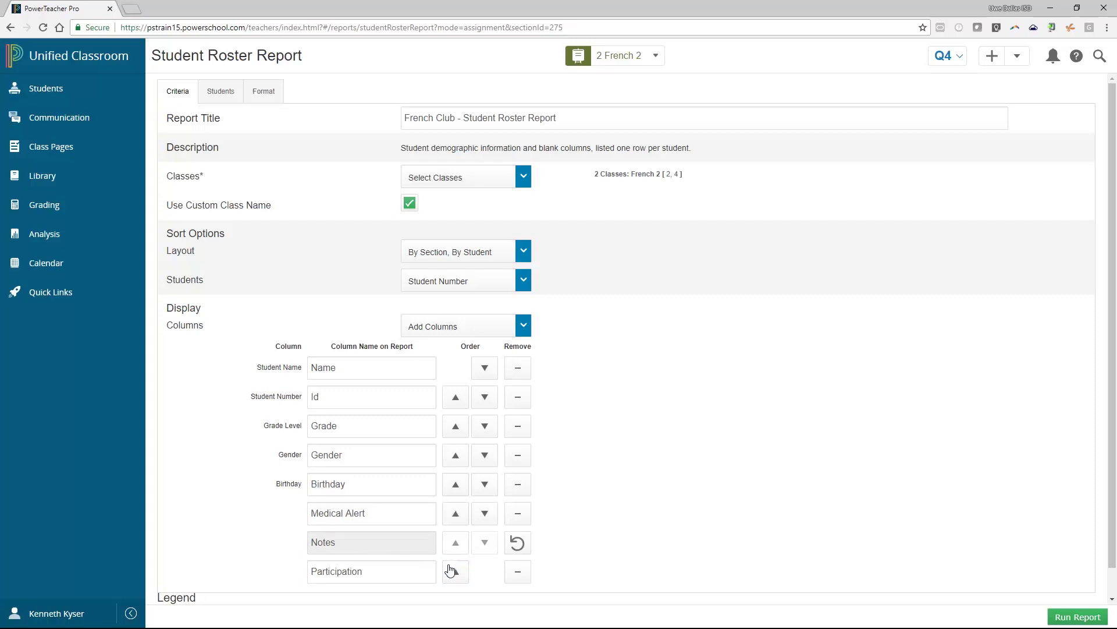
Step: Exclude five students so the roster covers 43 of 48, then run it as an Excel download
{"action": "left_click", "coordinate": [221, 93]}
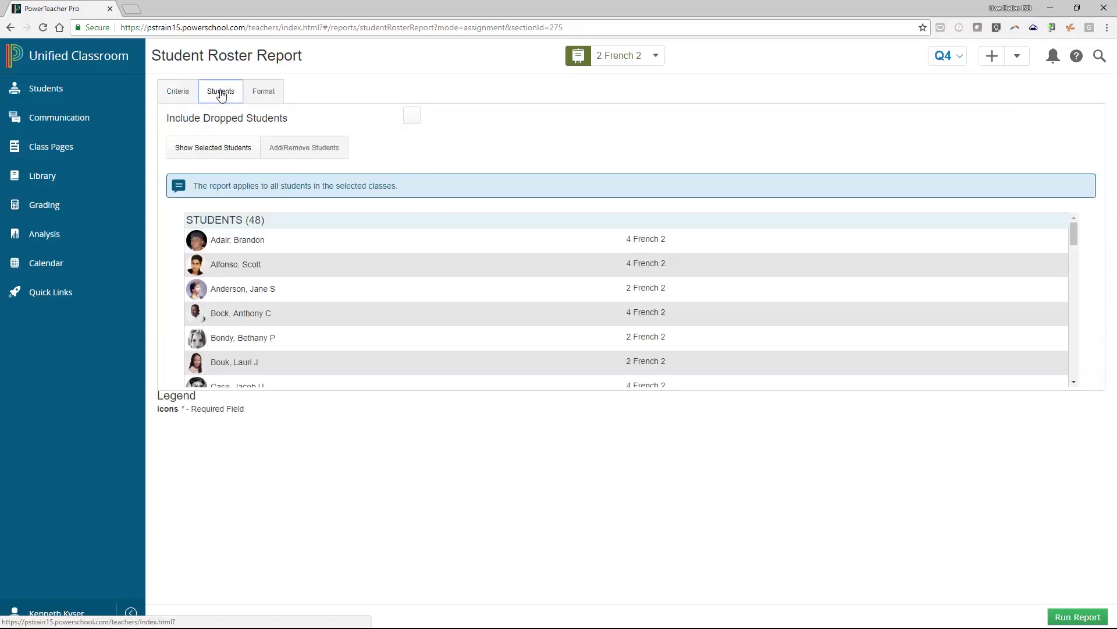
{"action": "left_click", "coordinate": [304, 148]}
{"action": "left_click", "coordinate": [1025, 276]}
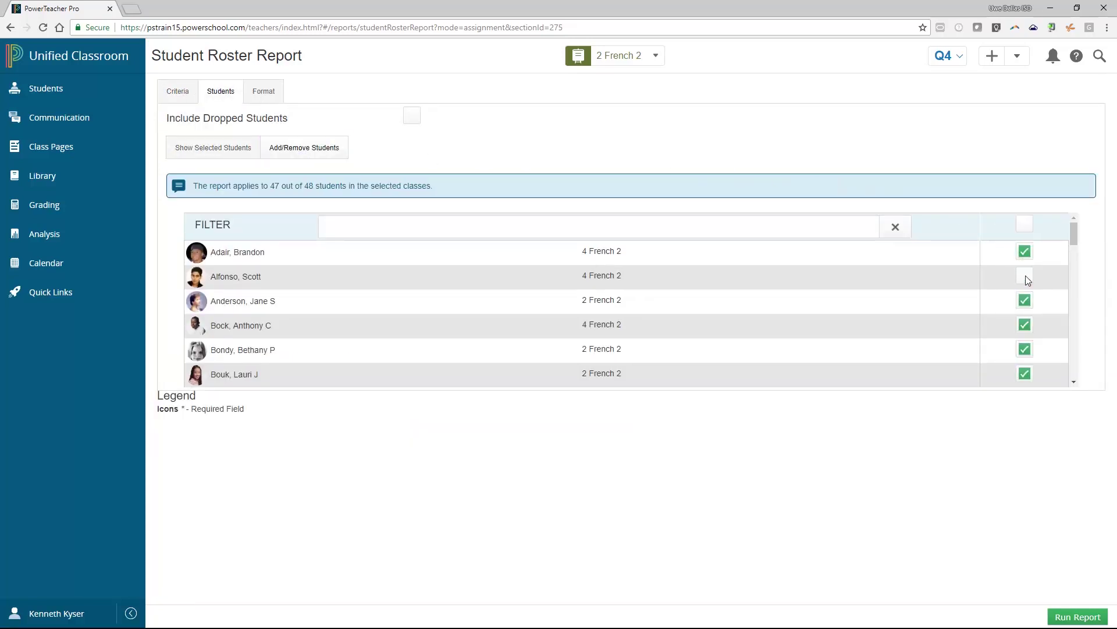
{"action": "left_click", "coordinate": [1026, 350]}
{"action": "scroll", "coordinate": [1028, 352], "scroll_direction": "down", "scroll_amount": 2}
{"action": "left_click", "coordinate": [1025, 355]}
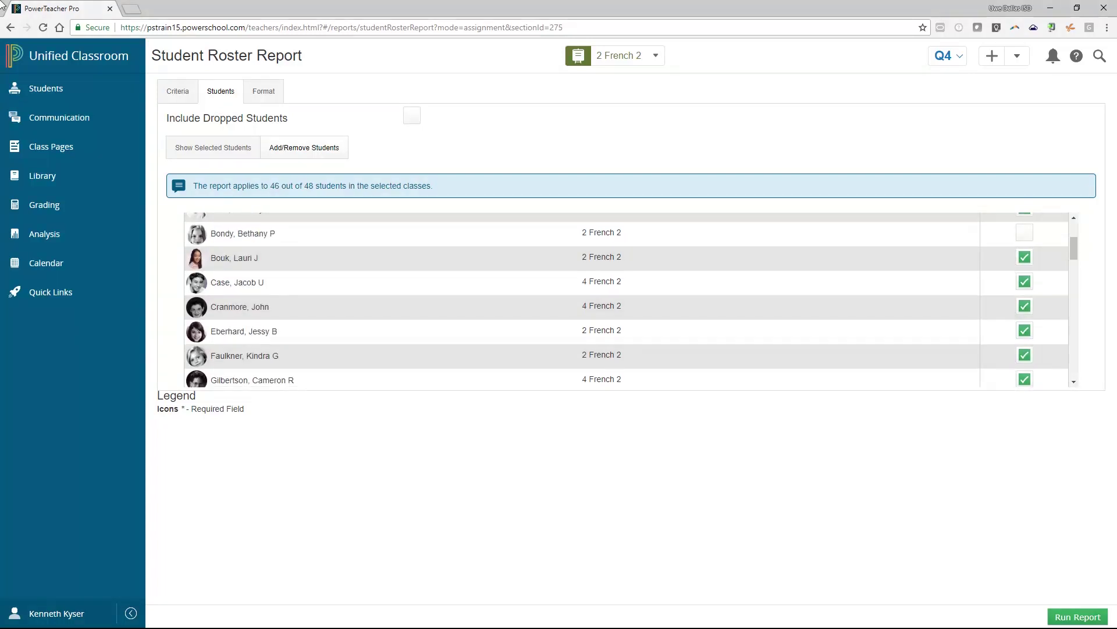
{"action": "scroll", "coordinate": [1026, 358], "scroll_direction": "down", "scroll_amount": 2}
{"action": "left_click", "coordinate": [1025, 336]}
{"action": "left_click", "coordinate": [1025, 361]}
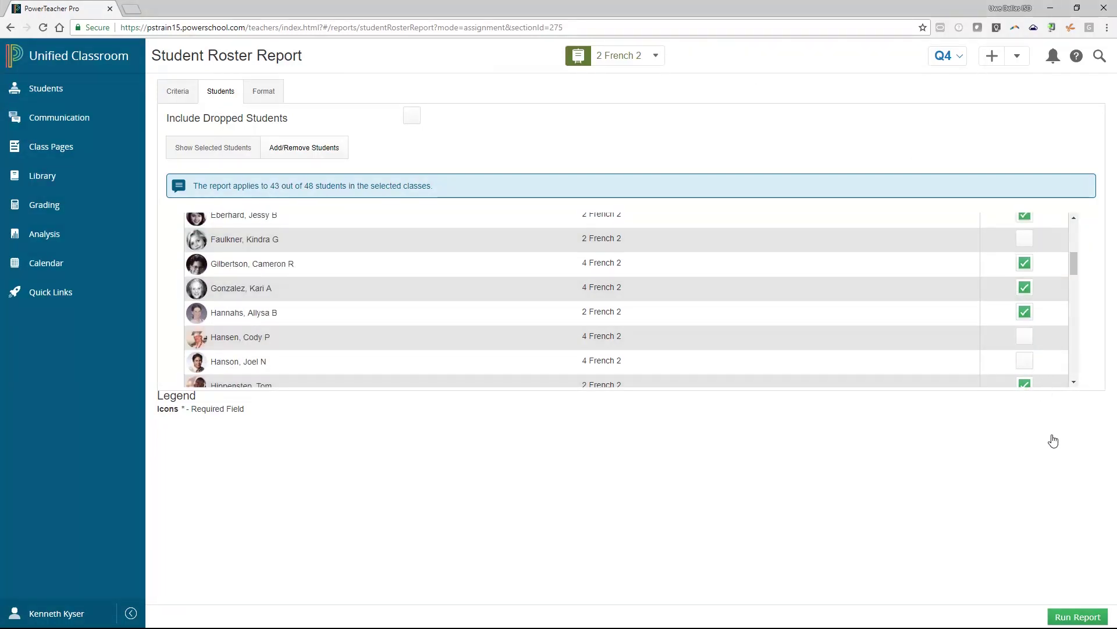
{"action": "left_click", "coordinate": [1060, 618]}
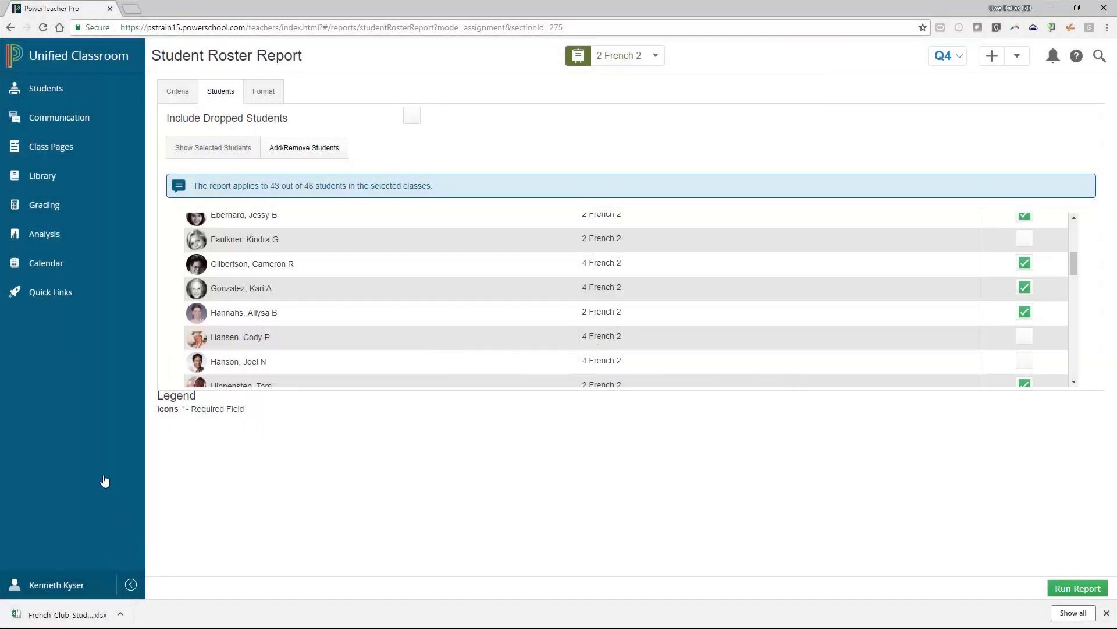
Step: In Grading > Categories, move Classwork below Homework and Project below Quiz
{"action": "left_click", "coordinate": [79, 208]}
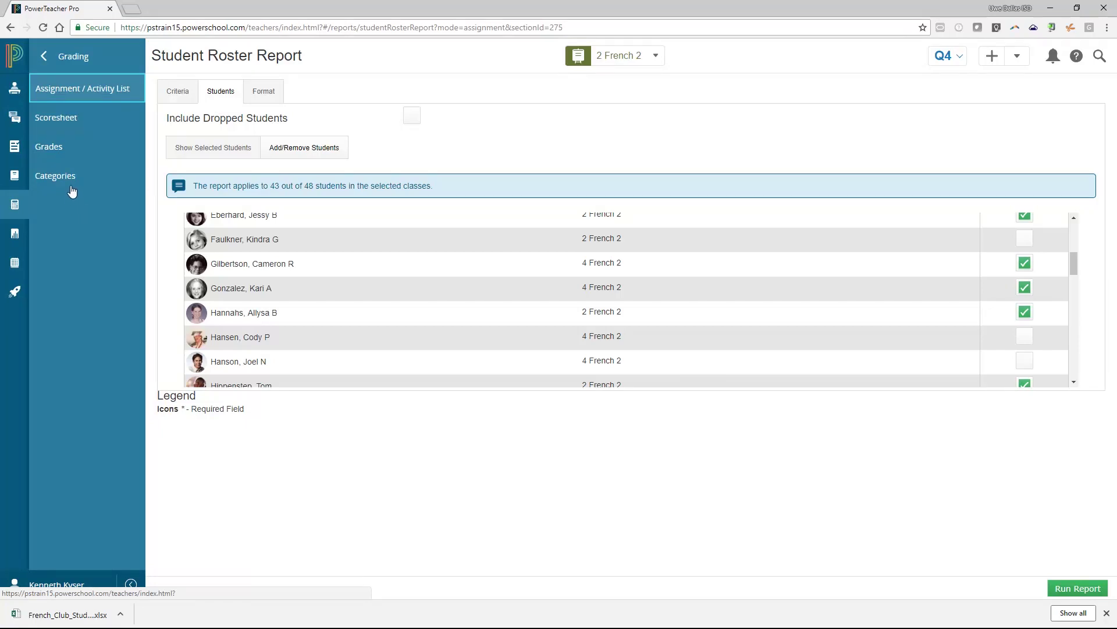
{"action": "left_click", "coordinate": [72, 178]}
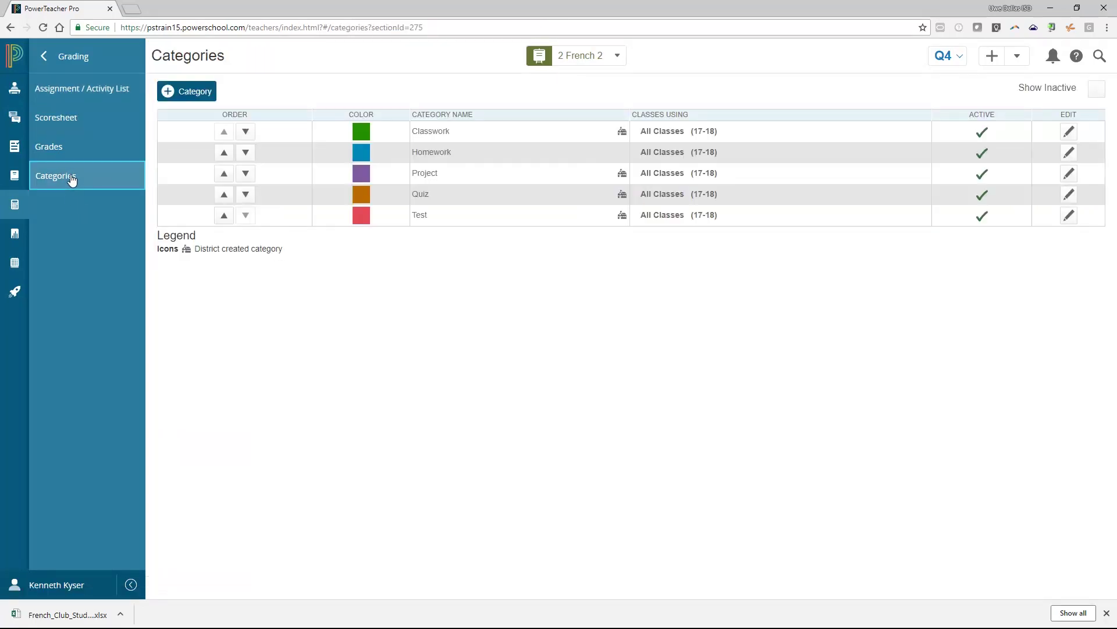
{"action": "left_click", "coordinate": [245, 132]}
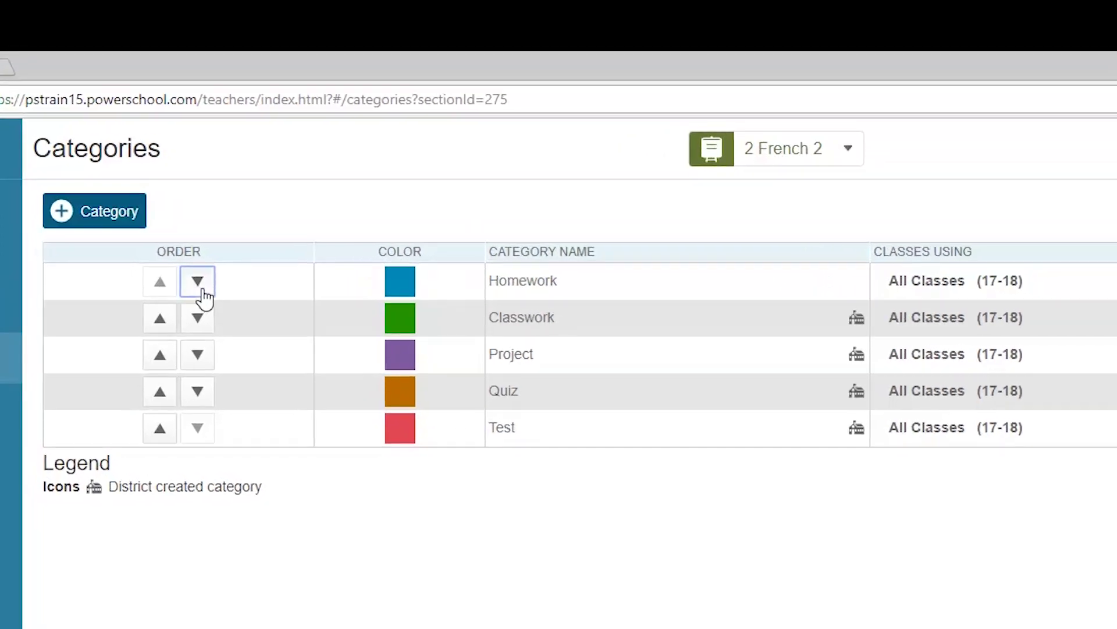
{"action": "left_click", "coordinate": [198, 355]}
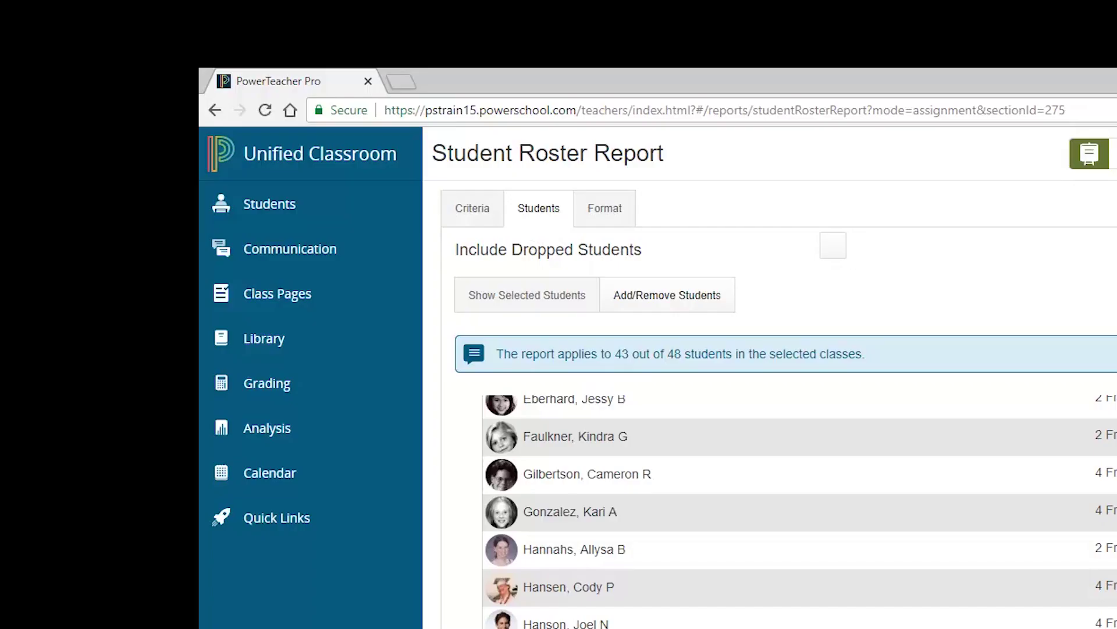
Step: Reorder the grading categories to Homework, Classwork, Quiz, Project, Test
{"action": "left_click", "coordinate": [320, 389]}
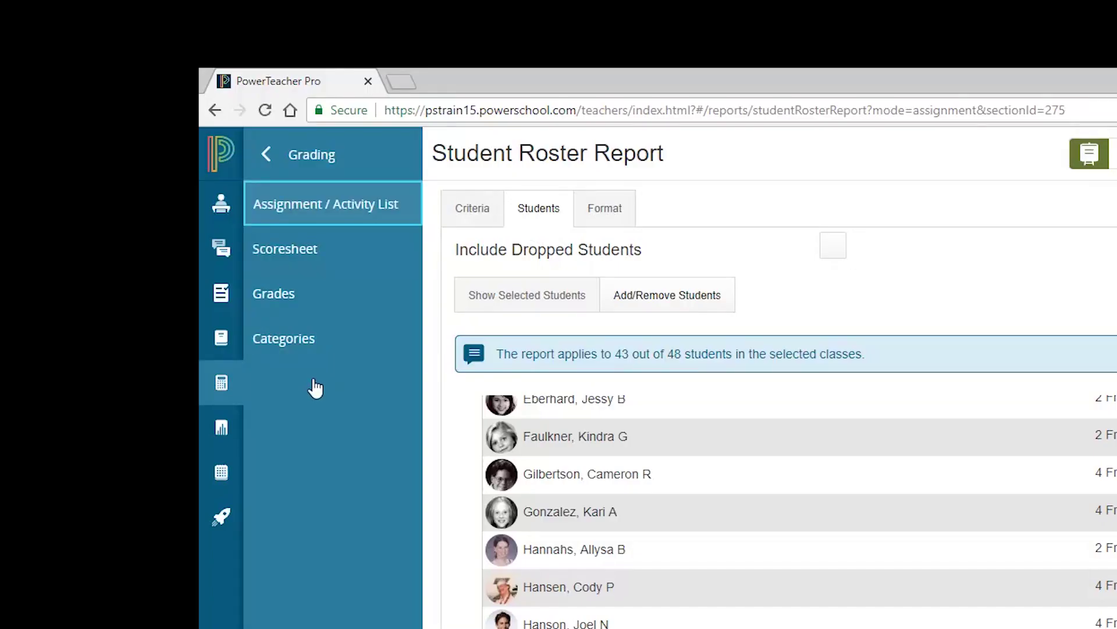
{"action": "left_click", "coordinate": [308, 344]}
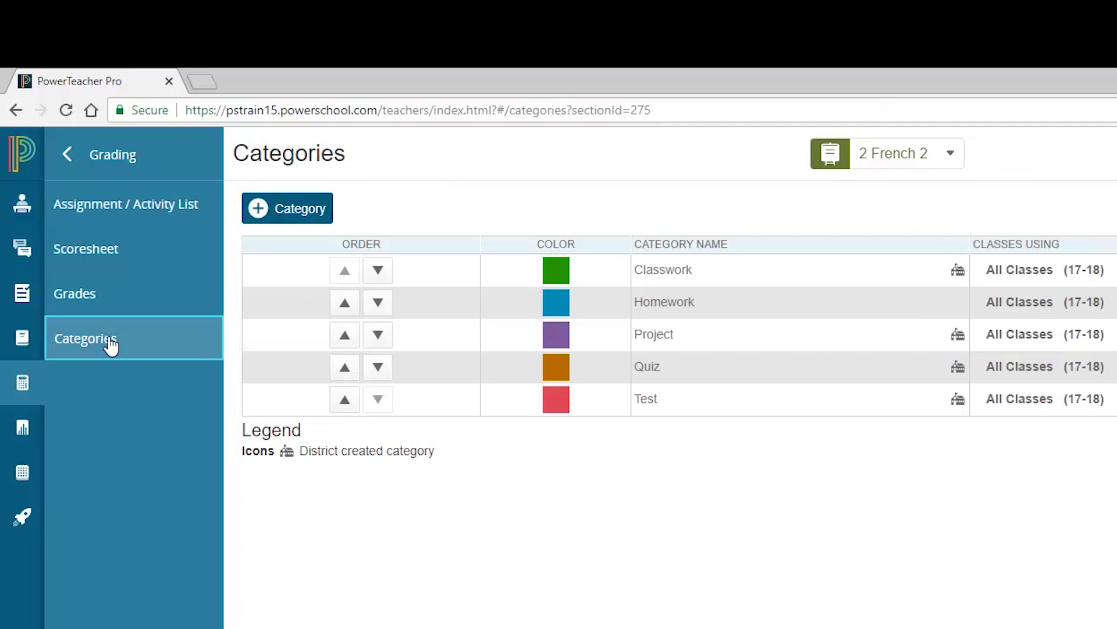
{"action": "left_click", "coordinate": [382, 278]}
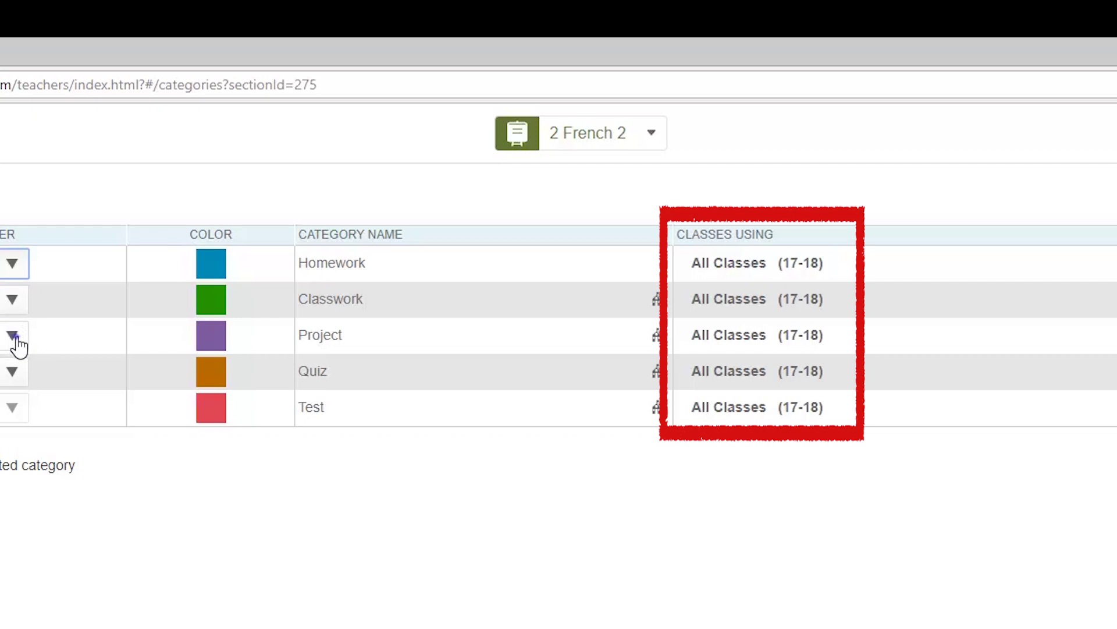
{"action": "left_click", "coordinate": [12, 336]}
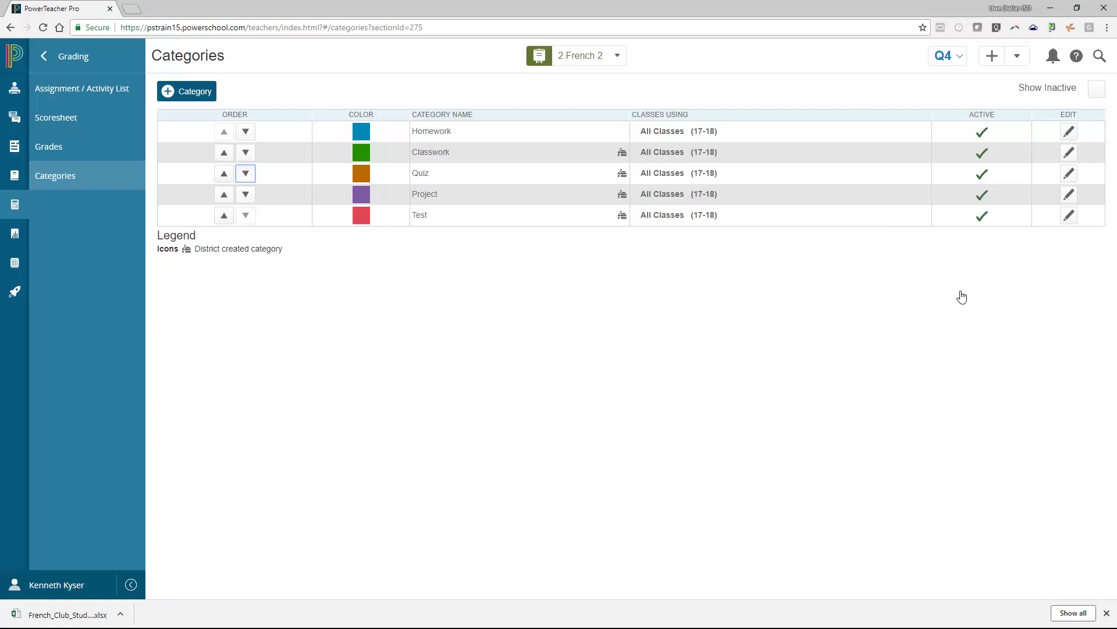
Step: Edit the Homework category and view its assignment defaults: Points score type, worth 10
{"action": "left_click", "coordinate": [1069, 131]}
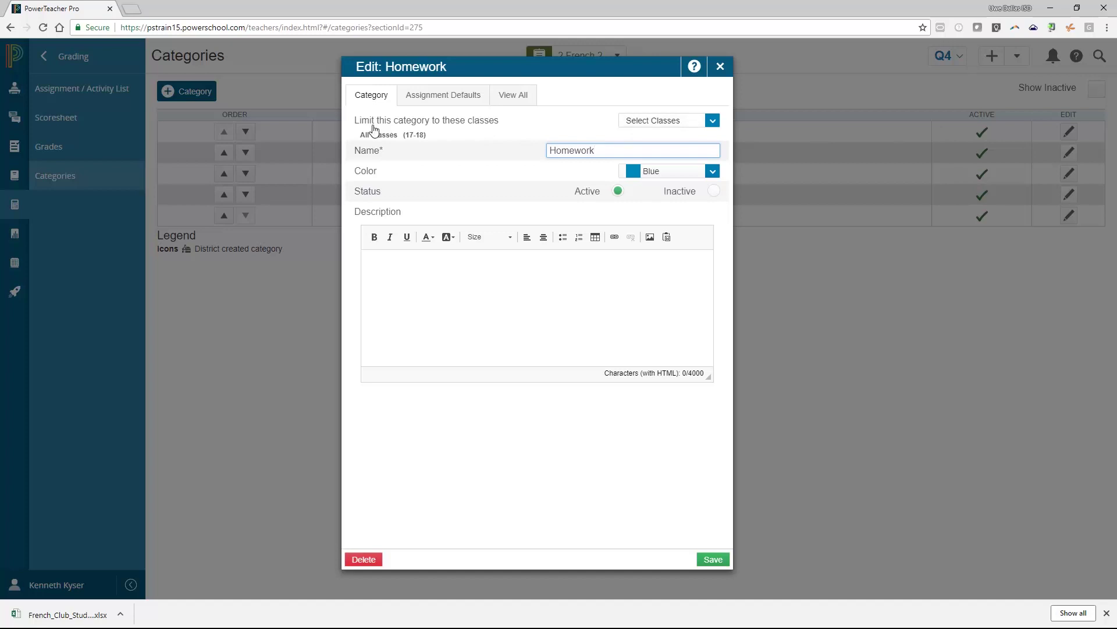
{"action": "left_click", "coordinate": [426, 97]}
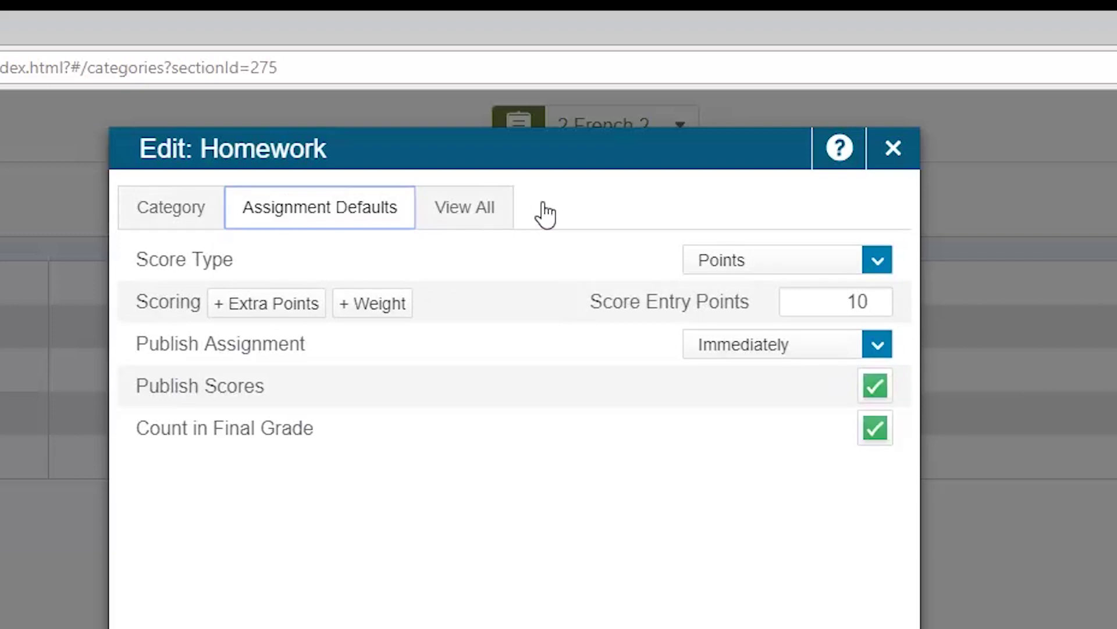
Step: Change Homework's default score type to Percent, then to Grade Scale
{"action": "left_click", "coordinate": [878, 263]}
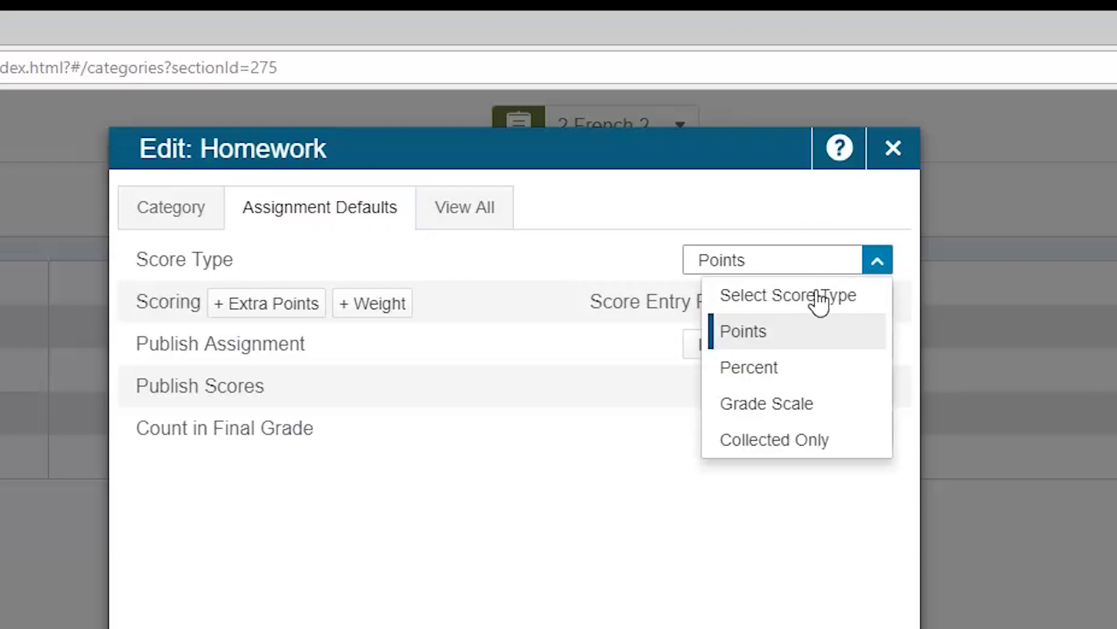
{"action": "left_click", "coordinate": [800, 383]}
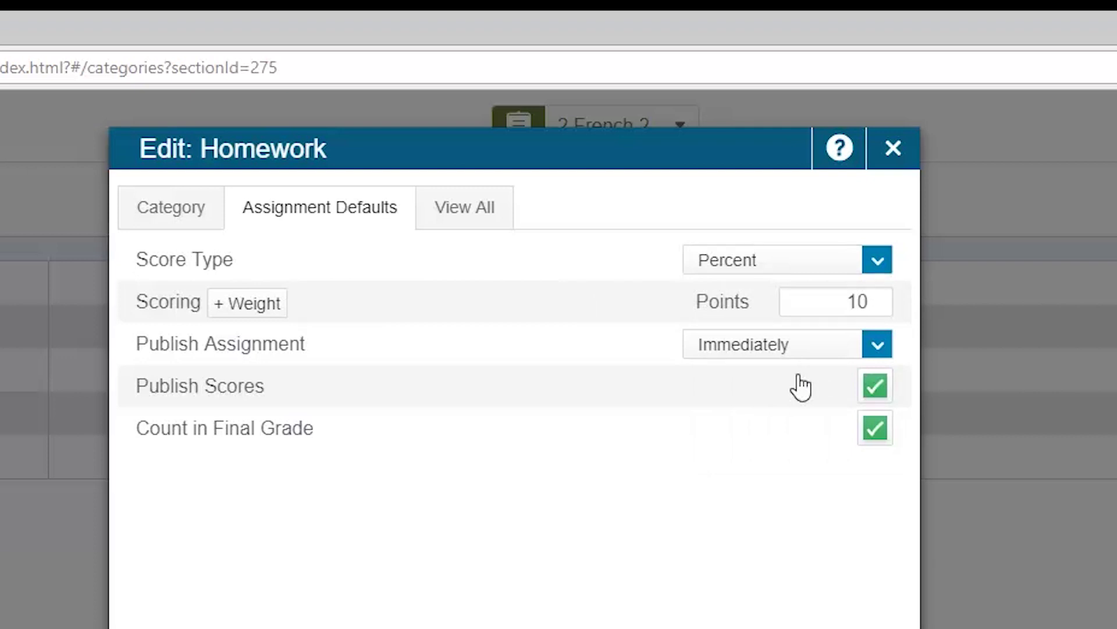
{"action": "left_click", "coordinate": [877, 262]}
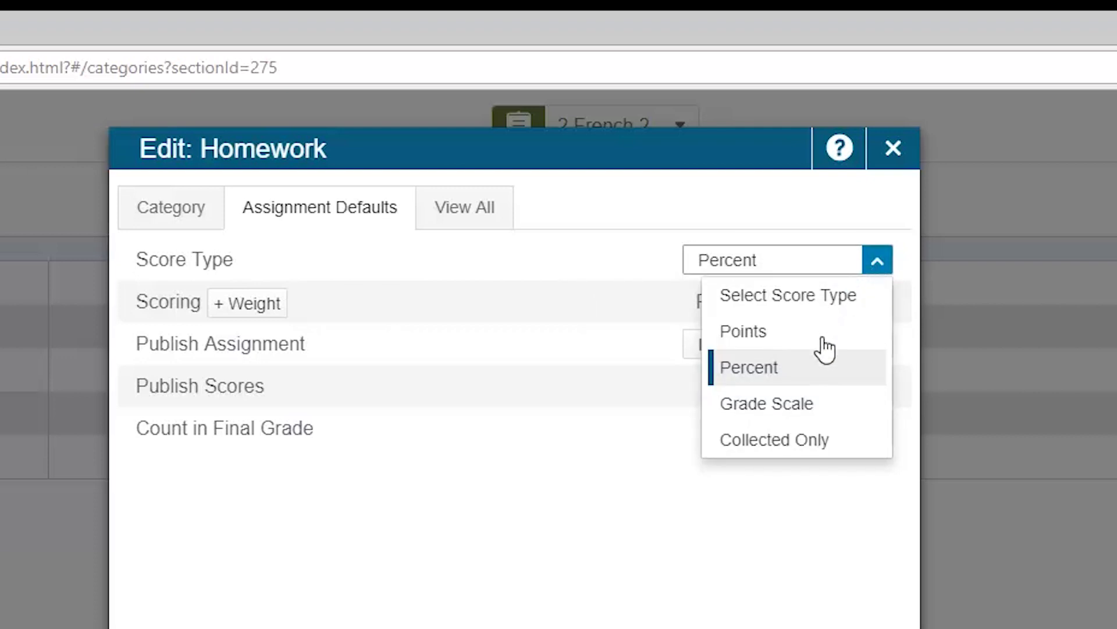
{"action": "left_click", "coordinate": [818, 406]}
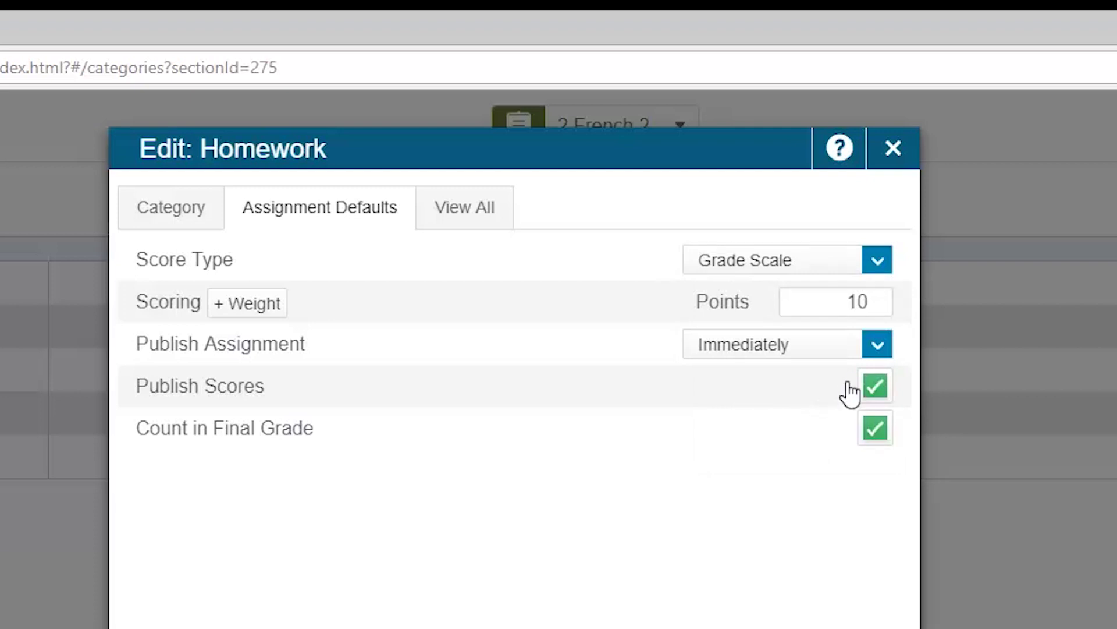
Step: Switch Homework's default score type to Collected Only, then back to Points, leaving Score Entry Points blank
{"action": "left_click", "coordinate": [873, 262]}
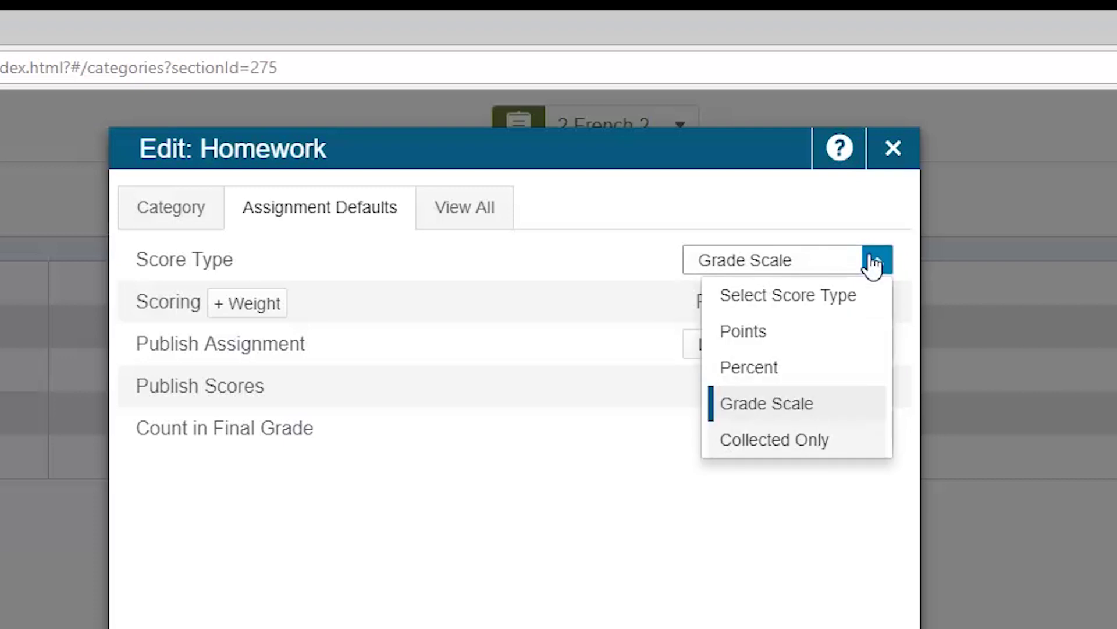
{"action": "left_click", "coordinate": [824, 440]}
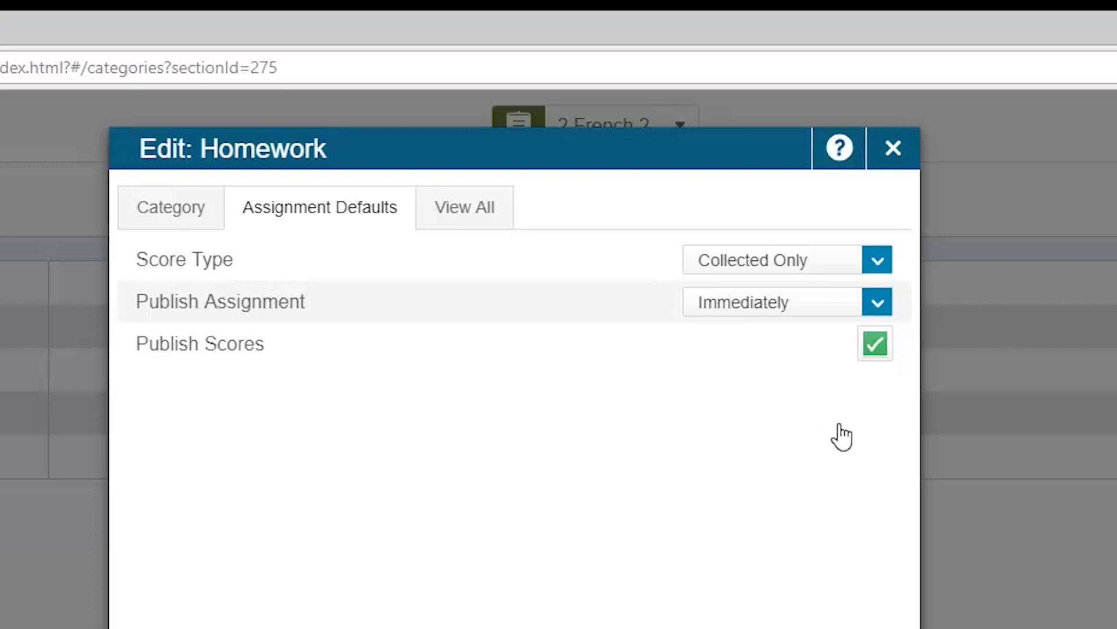
{"action": "left_click", "coordinate": [878, 265]}
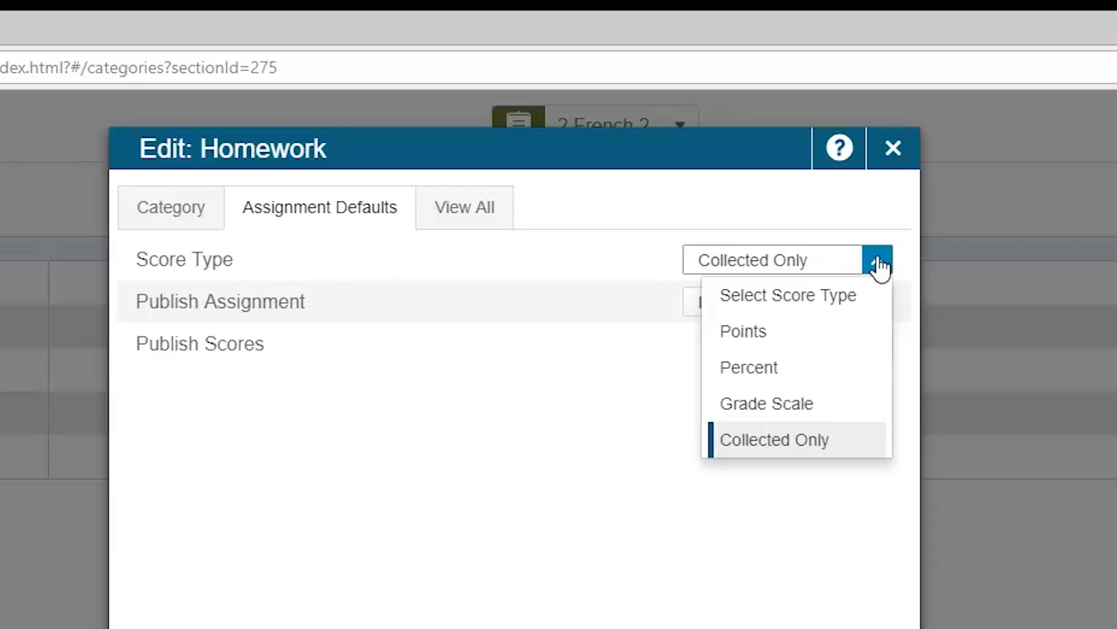
{"action": "left_click", "coordinate": [829, 336]}
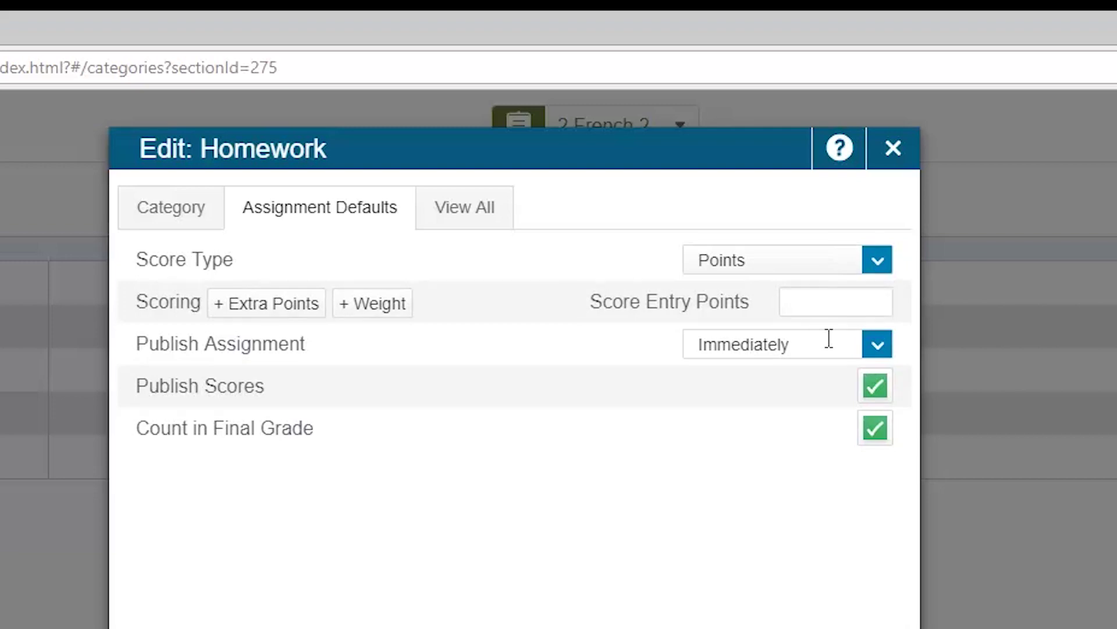
{"action": "left_click", "coordinate": [798, 307]}
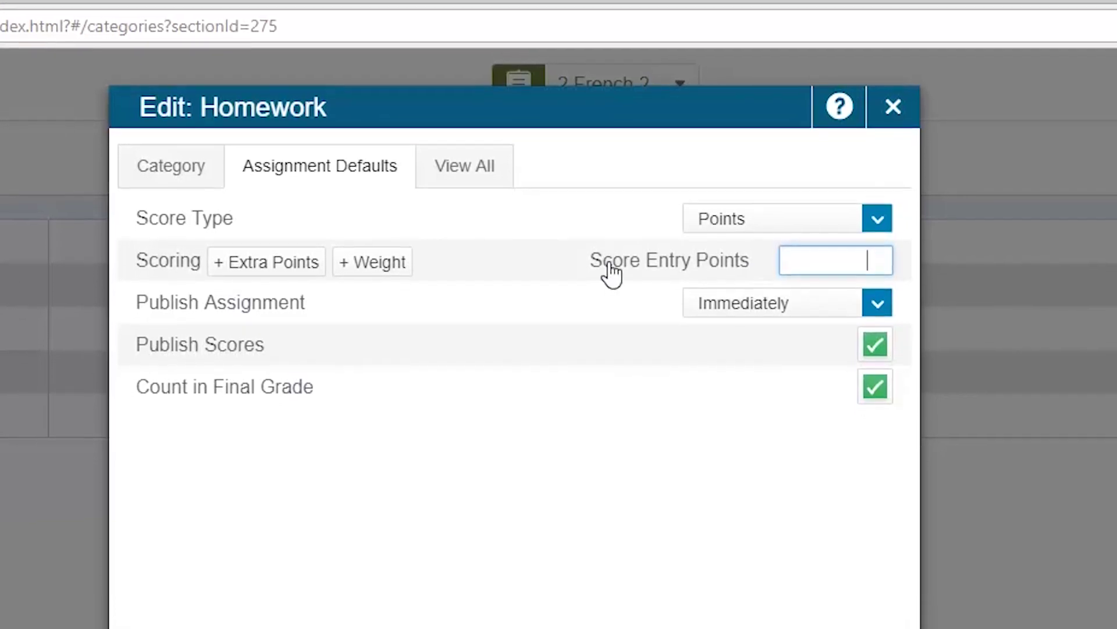
Step: Enable extra points and weighting for Homework, keep publishing Immediately, and view all categories
{"action": "left_click", "coordinate": [268, 263]}
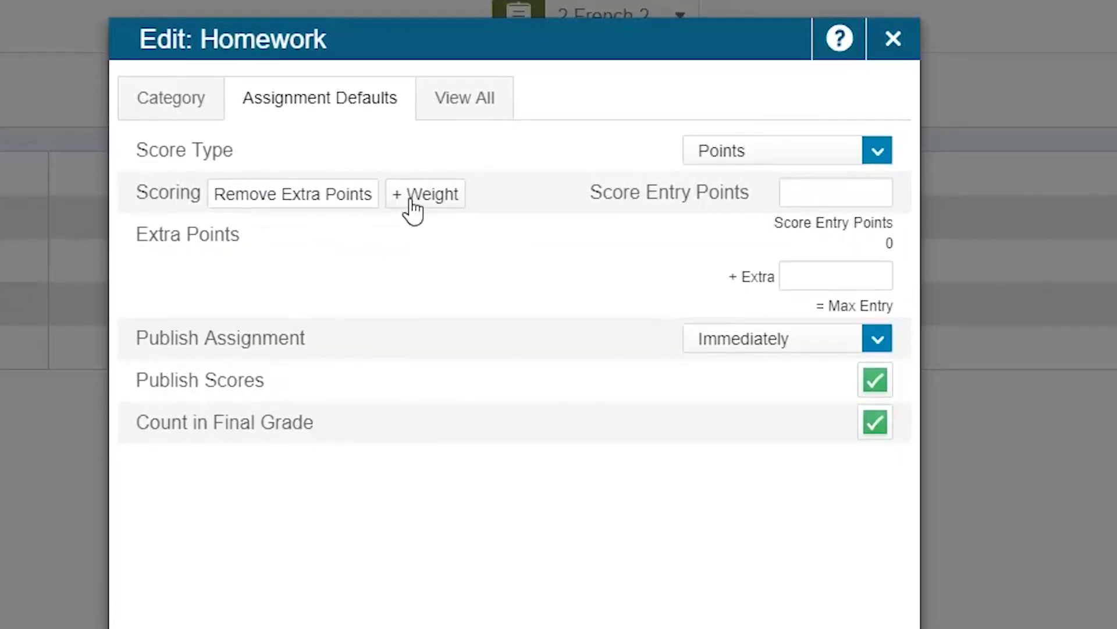
{"action": "left_click", "coordinate": [414, 195]}
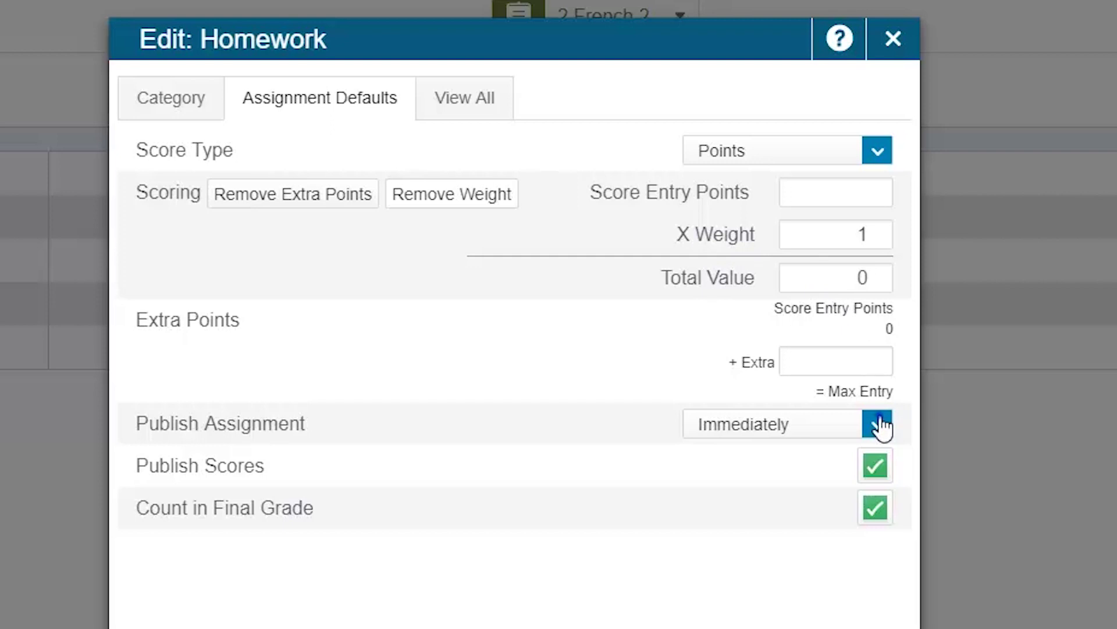
{"action": "left_click", "coordinate": [880, 424]}
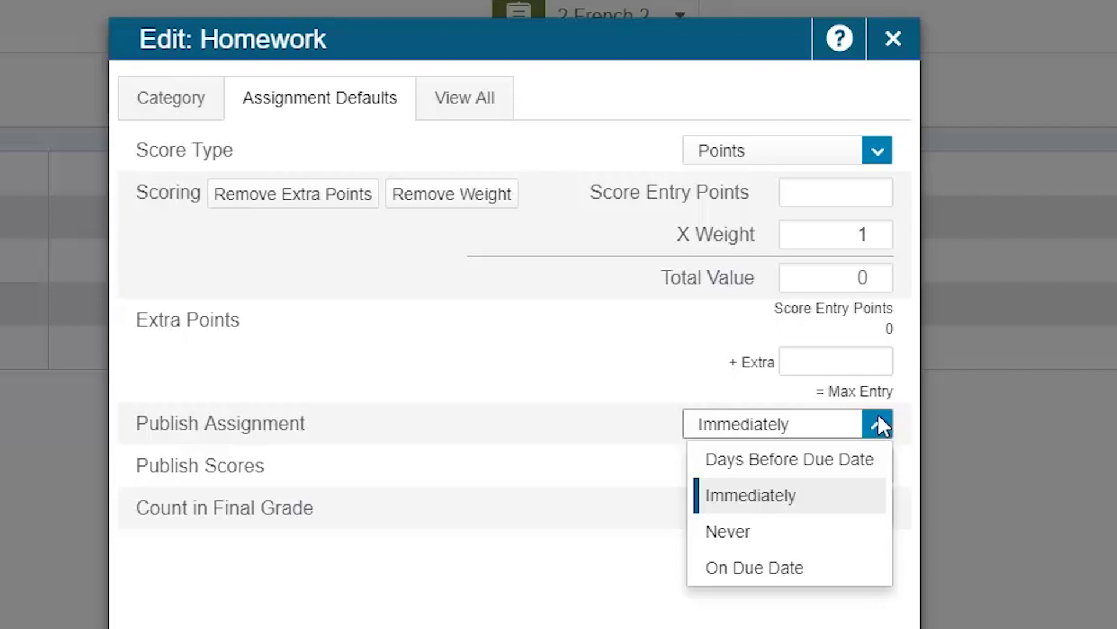
{"action": "left_click", "coordinate": [878, 414]}
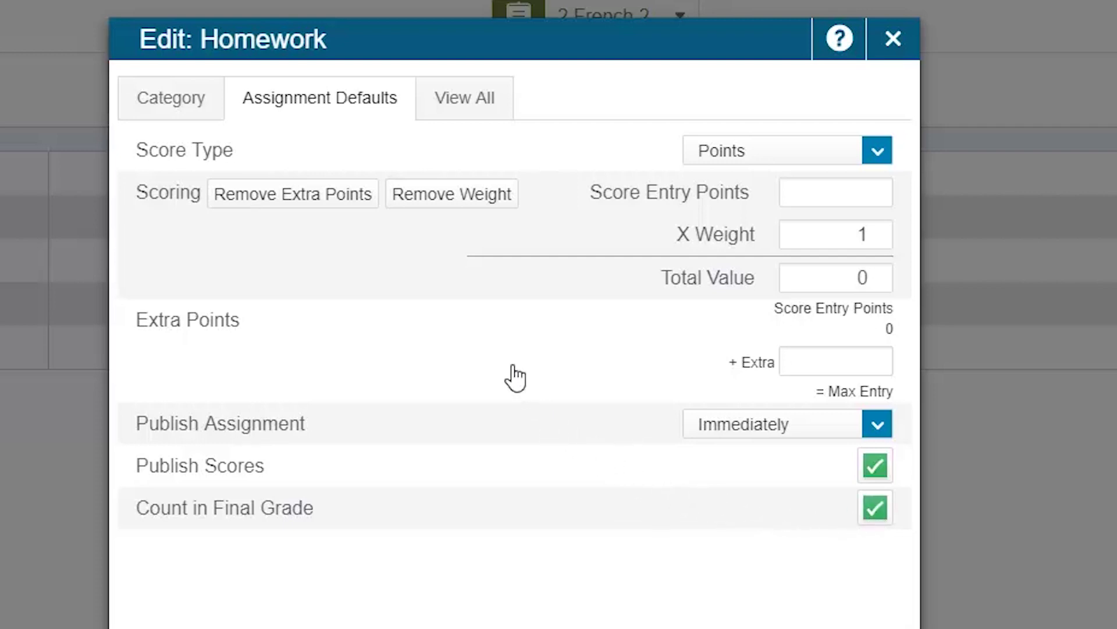
{"action": "left_click", "coordinate": [448, 116]}
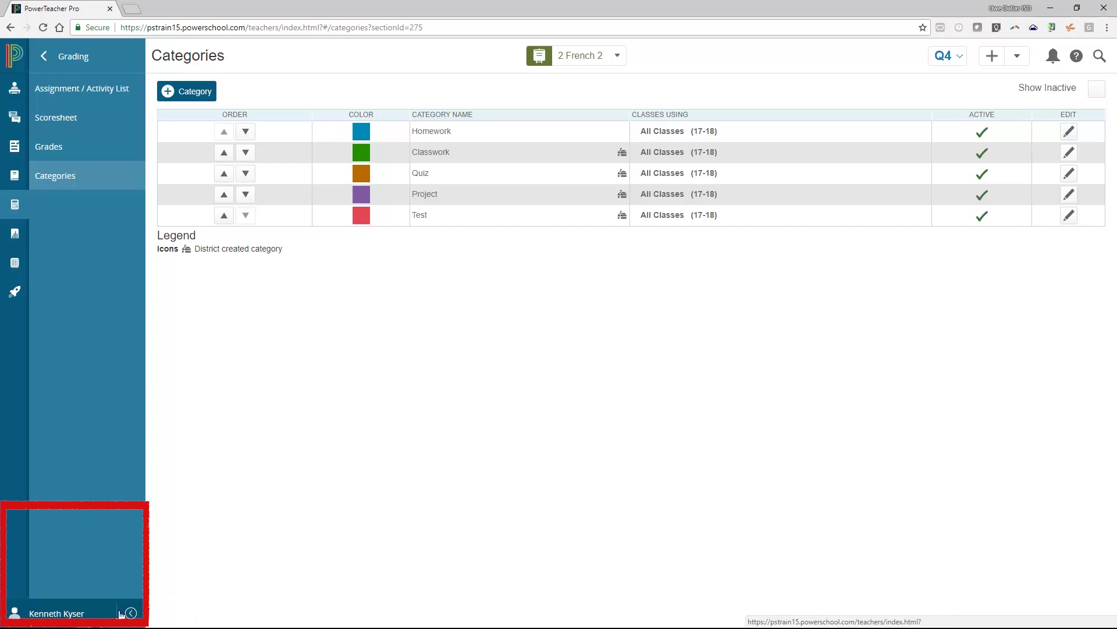
Step: Open account Settings and bring up Traditional Grade Calculations for 2 French 2
{"action": "left_click", "coordinate": [95, 613]}
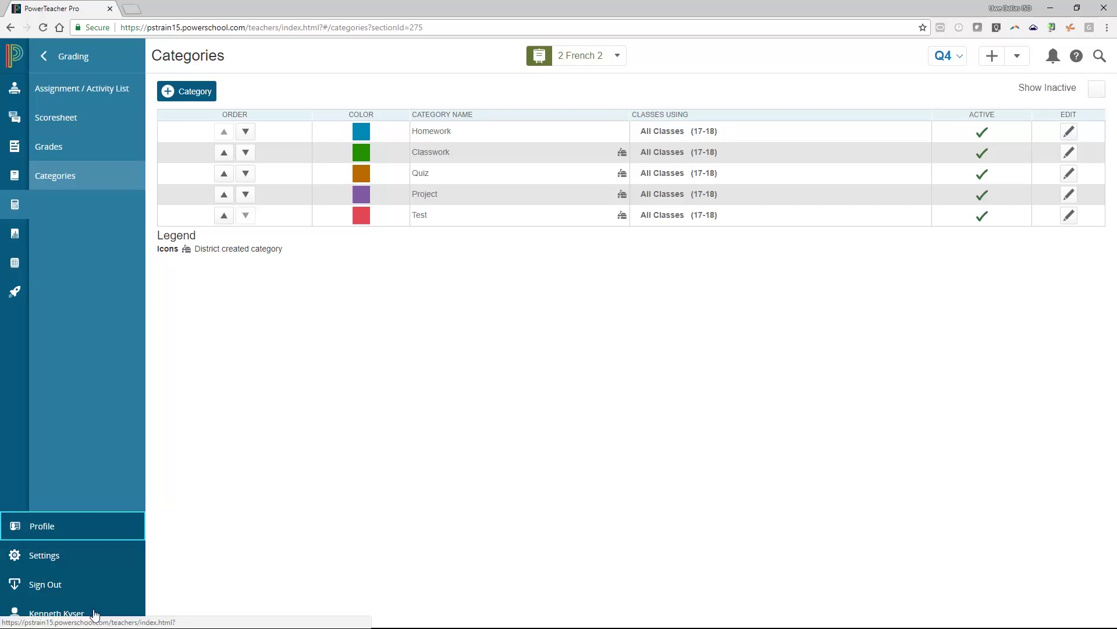
{"action": "left_click", "coordinate": [74, 562]}
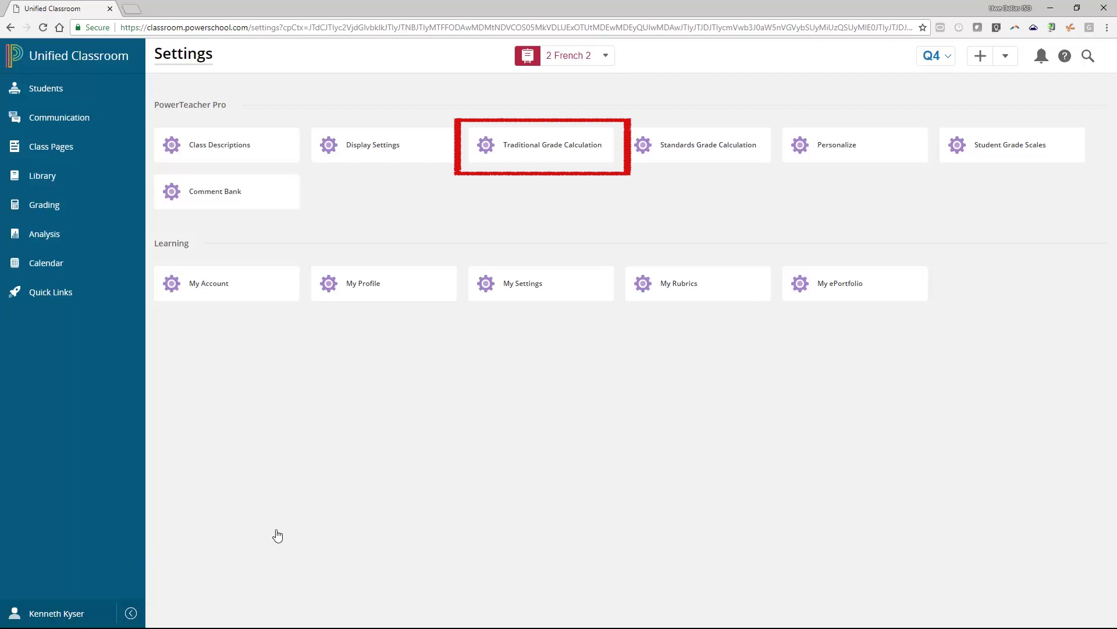
{"action": "left_click", "coordinate": [531, 149]}
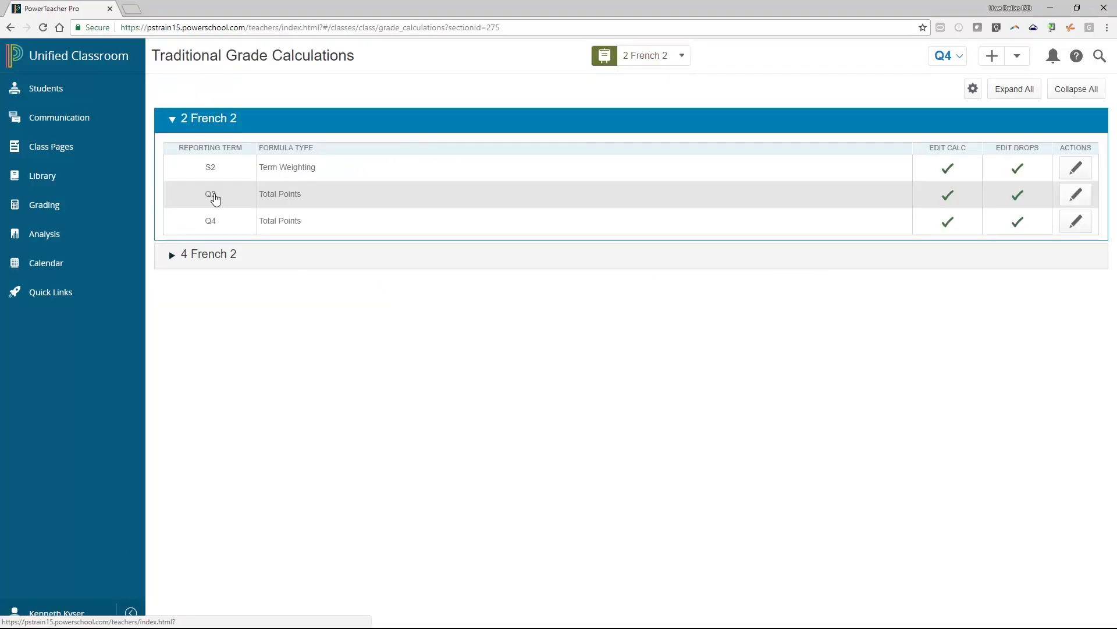
Step: Expand 4 French 2 and open the 2 French 2 S2 formula weighting Q3 and Q4 at 50%
{"action": "left_click", "coordinate": [173, 256]}
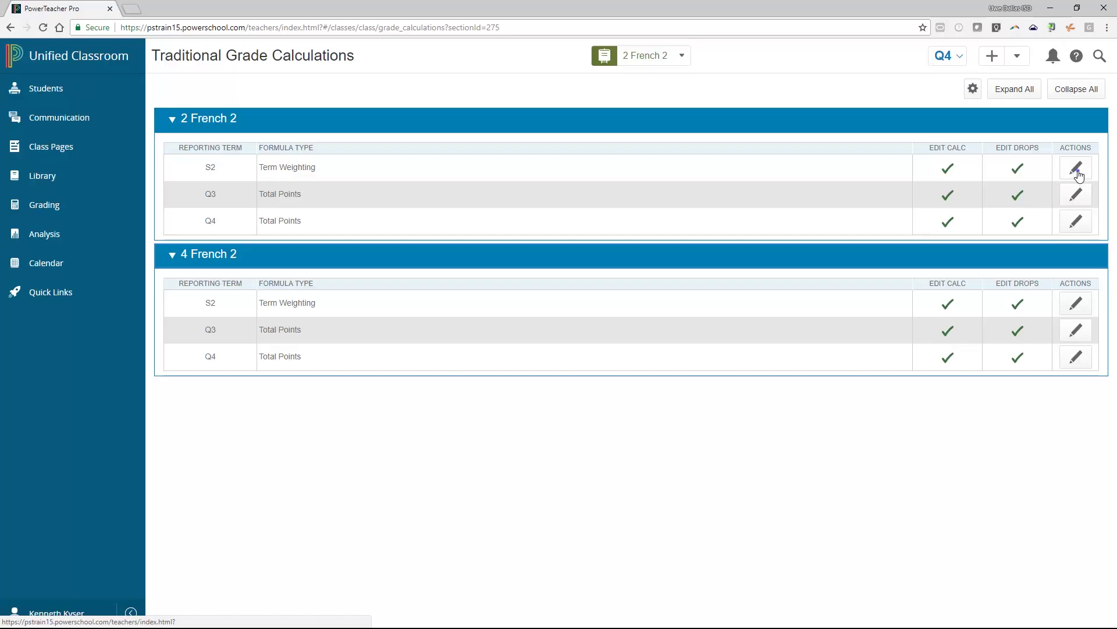
{"action": "left_click", "coordinate": [787, 258]}
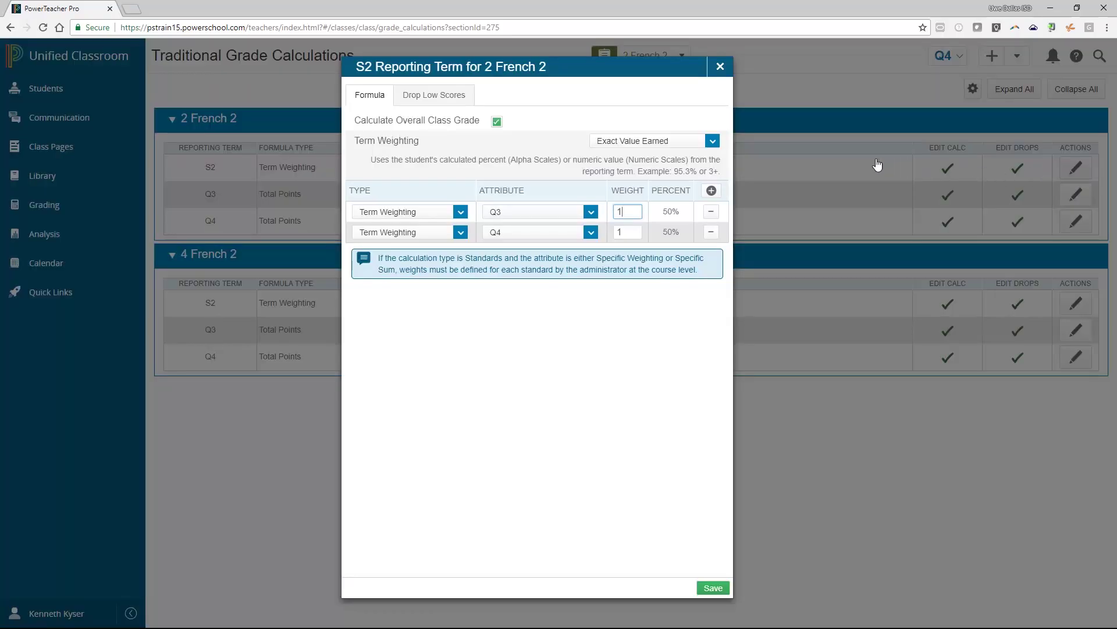
Step: Close the S2 formula without saving and go back to the Unified Classroom Dashboard
{"action": "left_click", "coordinate": [719, 66]}
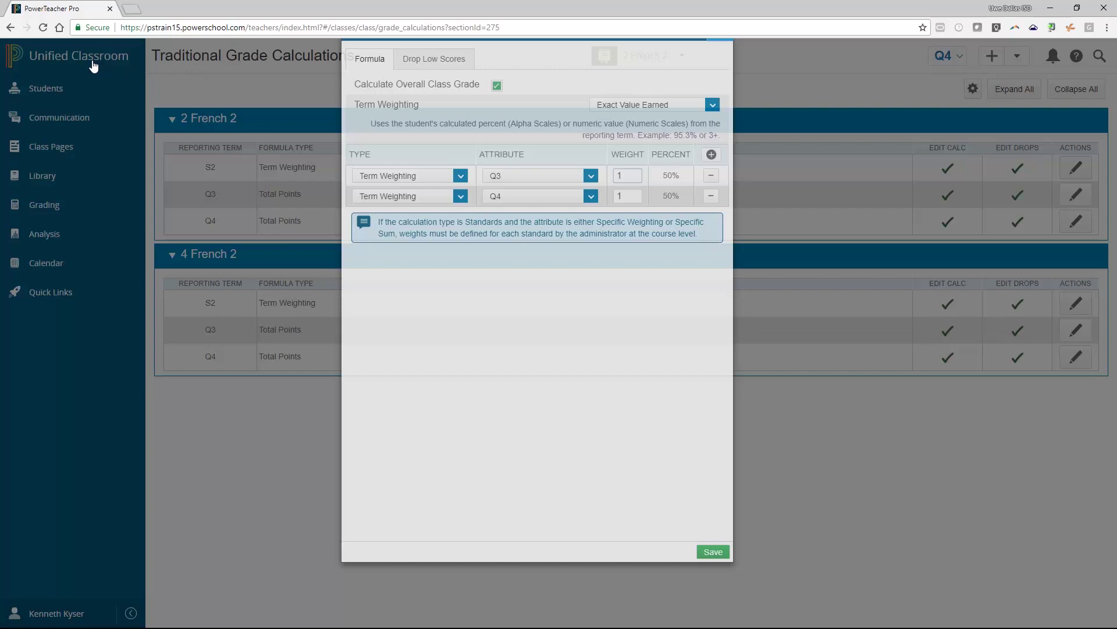
{"action": "left_click", "coordinate": [93, 66]}
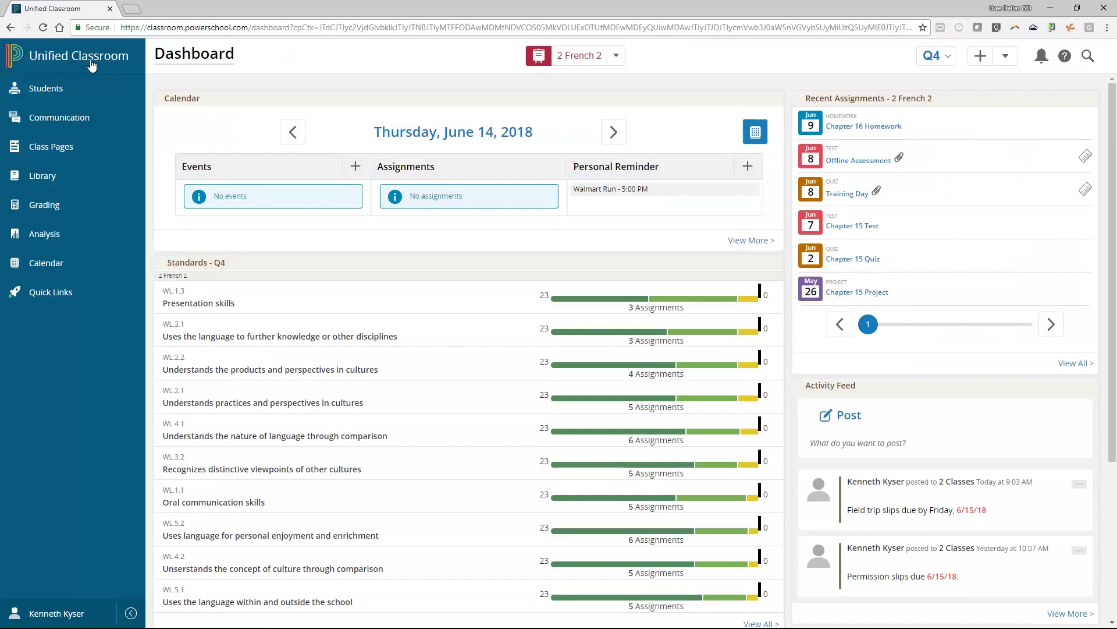
Step: Open the Assignment / Activity List under Grading, then the 2 French 2 Q4 Scoresheet
{"action": "left_click", "coordinate": [75, 213]}
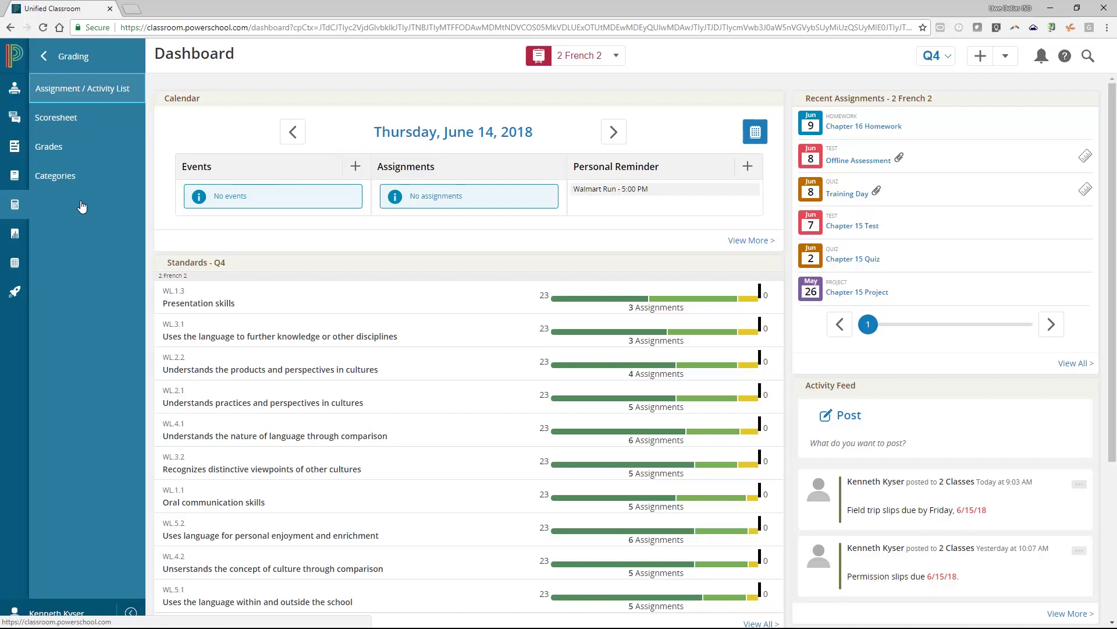
{"action": "left_click", "coordinate": [90, 95]}
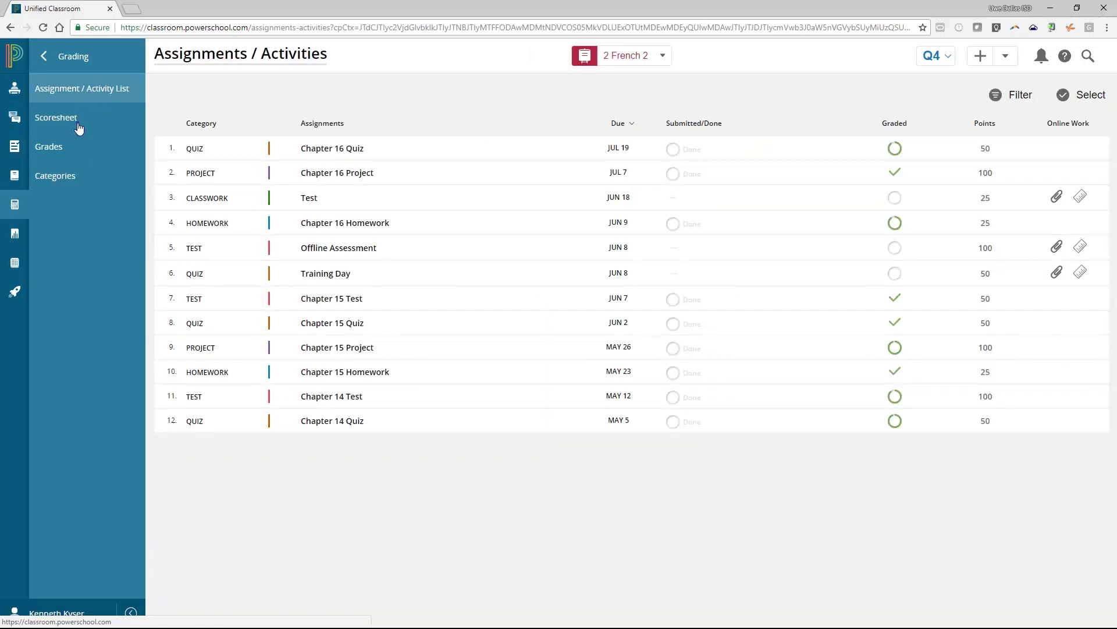
{"action": "left_click", "coordinate": [79, 121]}
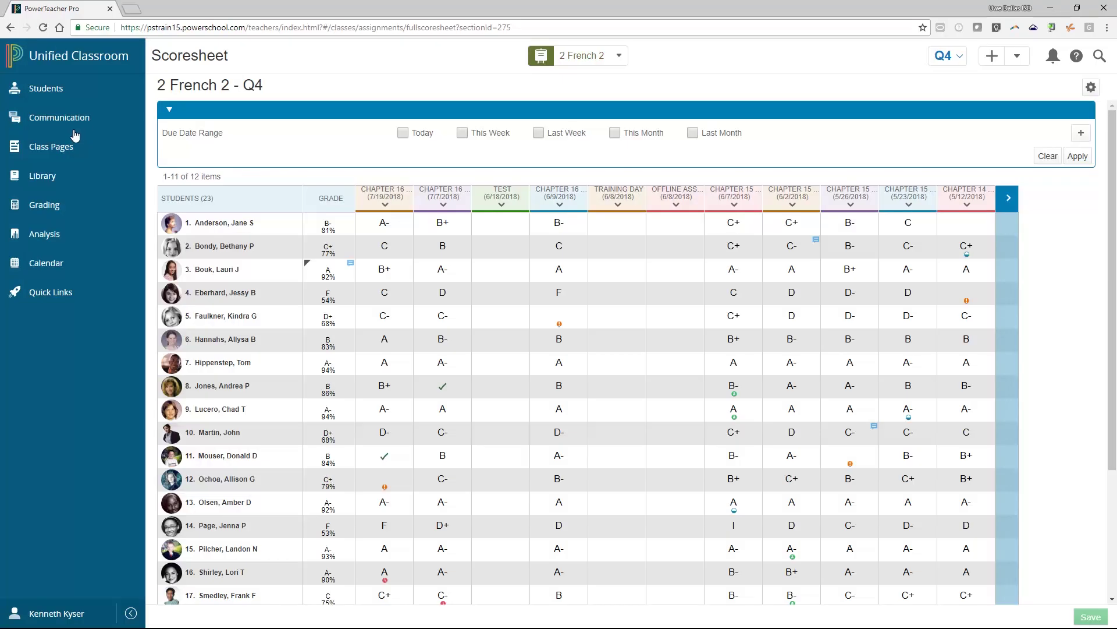
{"action": "left_click", "coordinate": [71, 207]}
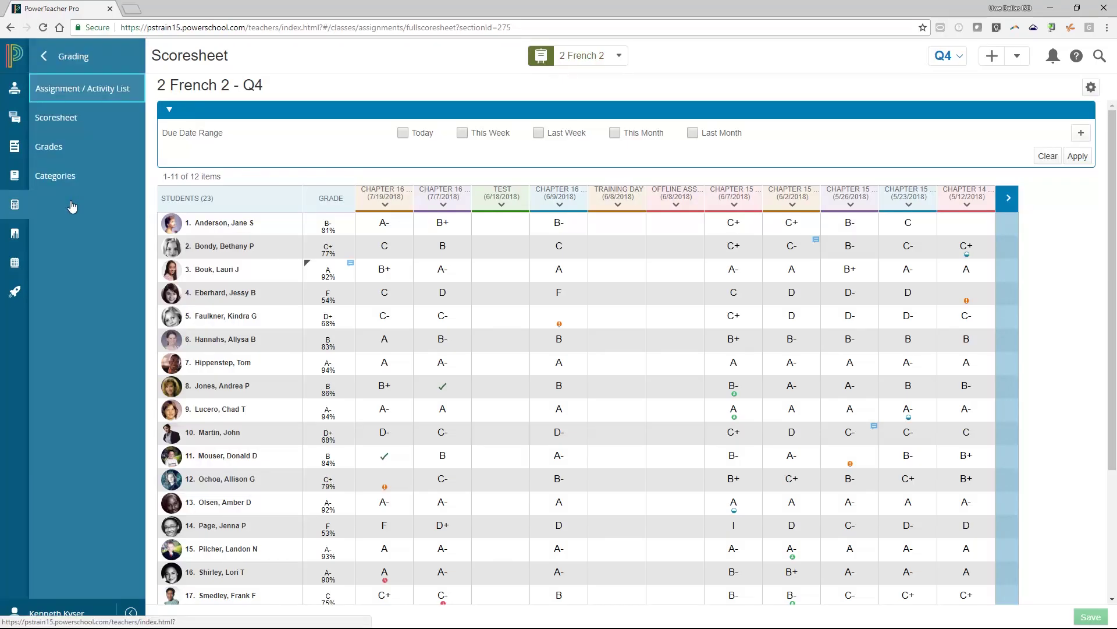
{"action": "left_click", "coordinate": [82, 90]}
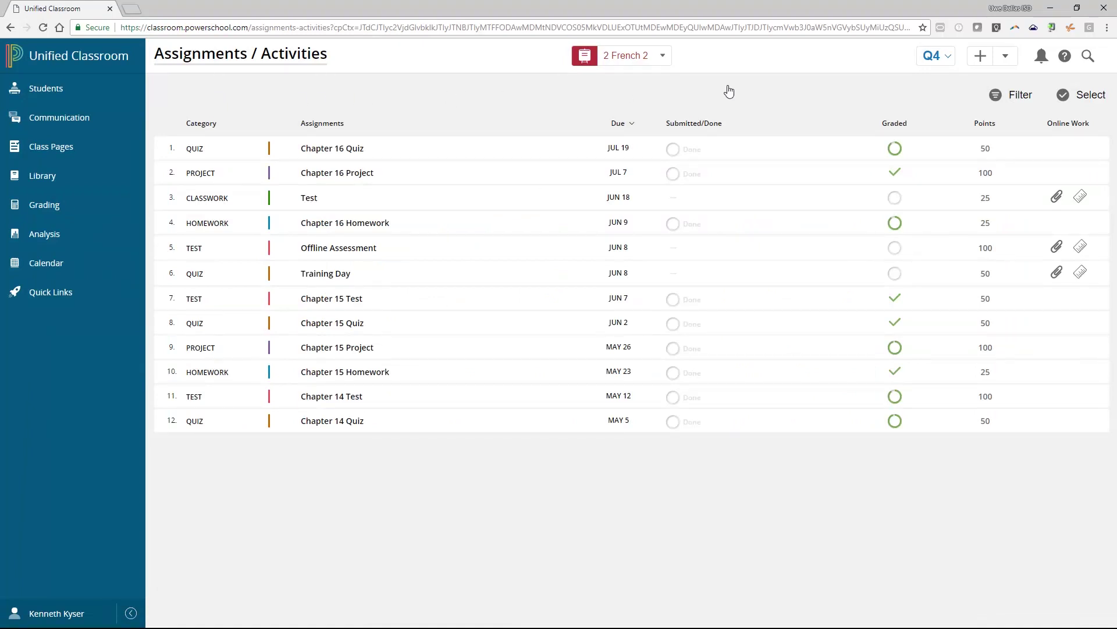
{"action": "left_click", "coordinate": [951, 60]}
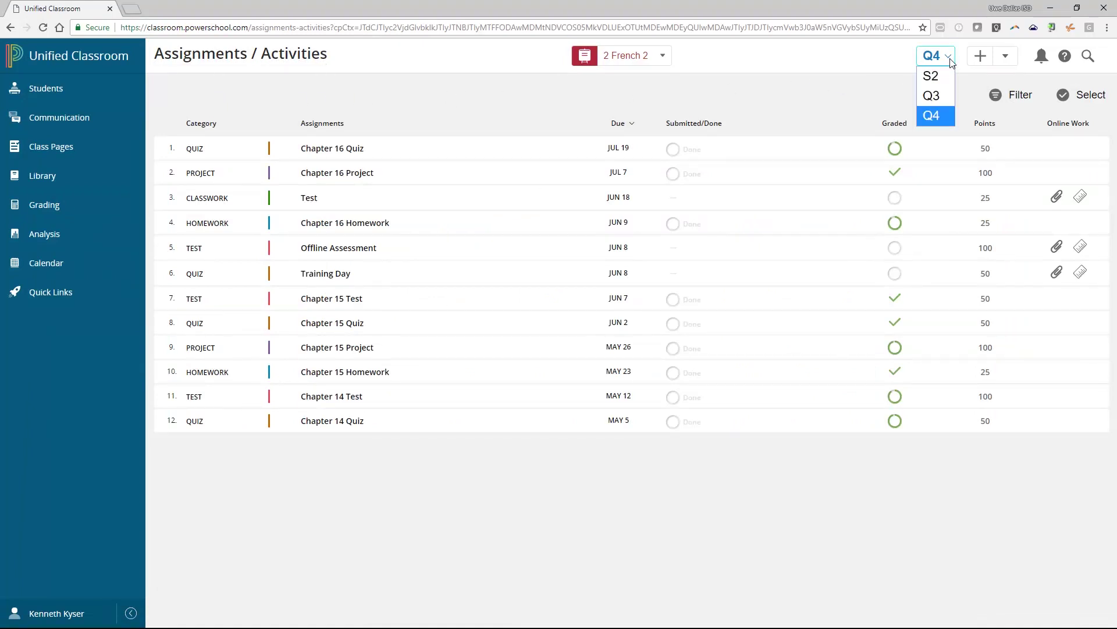
Step: Switch the list to Q3 and back to Q4, then sort by category, name and Submitted/Done
{"action": "left_click", "coordinate": [946, 99]}
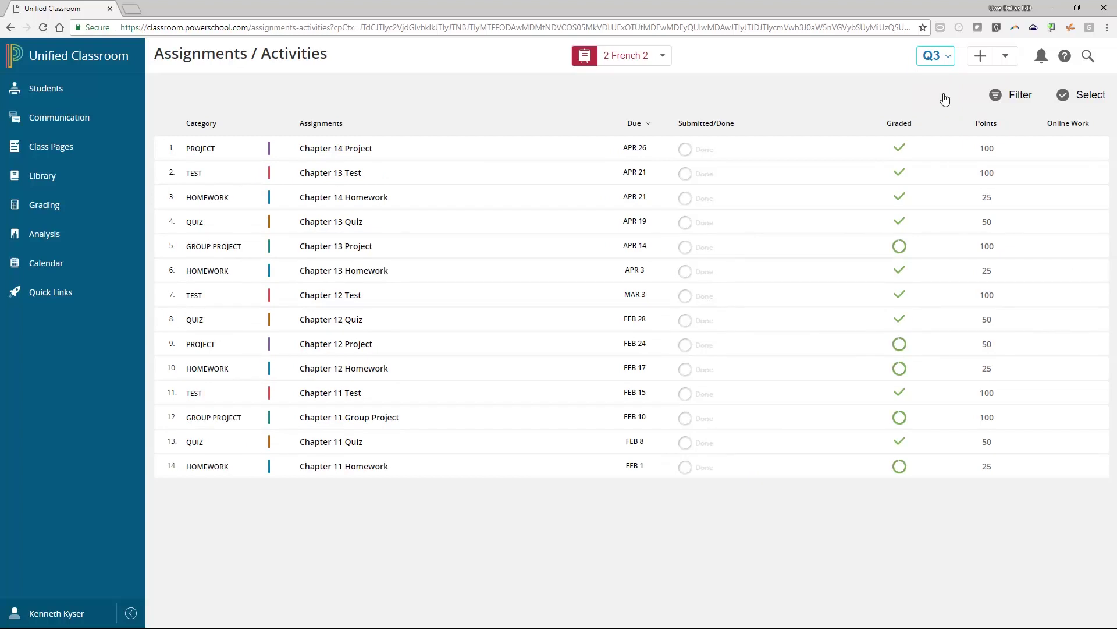
{"action": "left_click", "coordinate": [944, 58]}
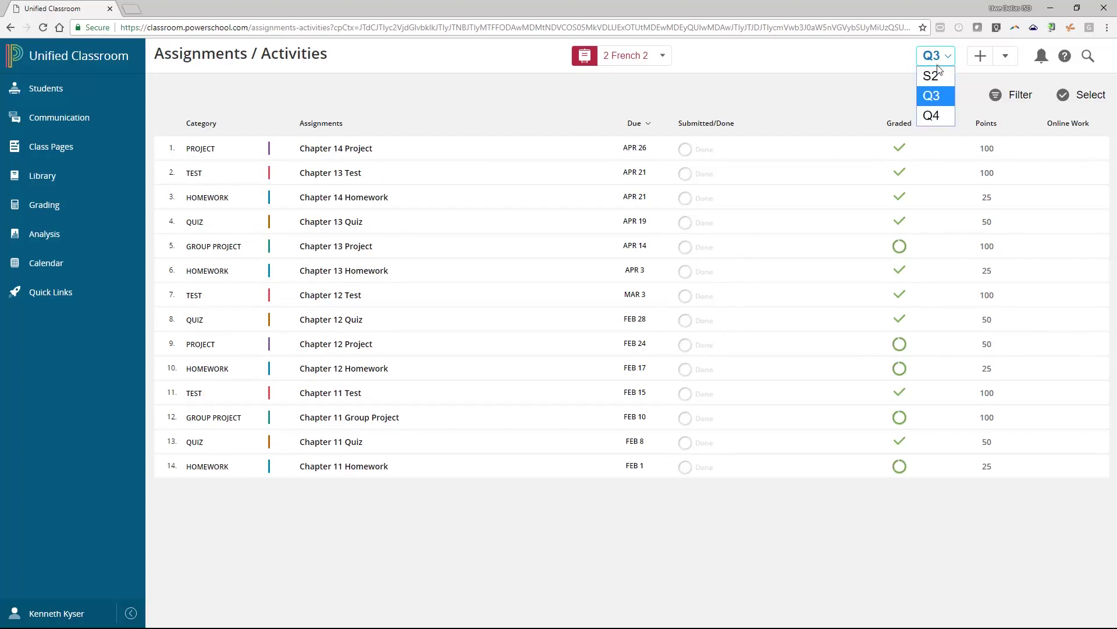
{"action": "left_click", "coordinate": [935, 117]}
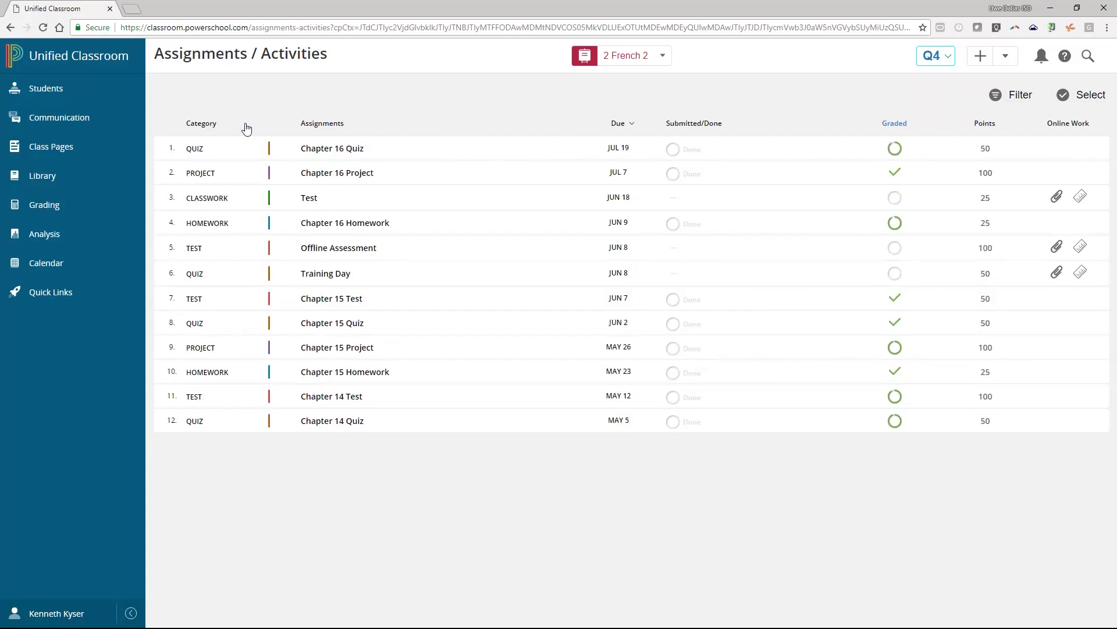
{"action": "left_click", "coordinate": [220, 130]}
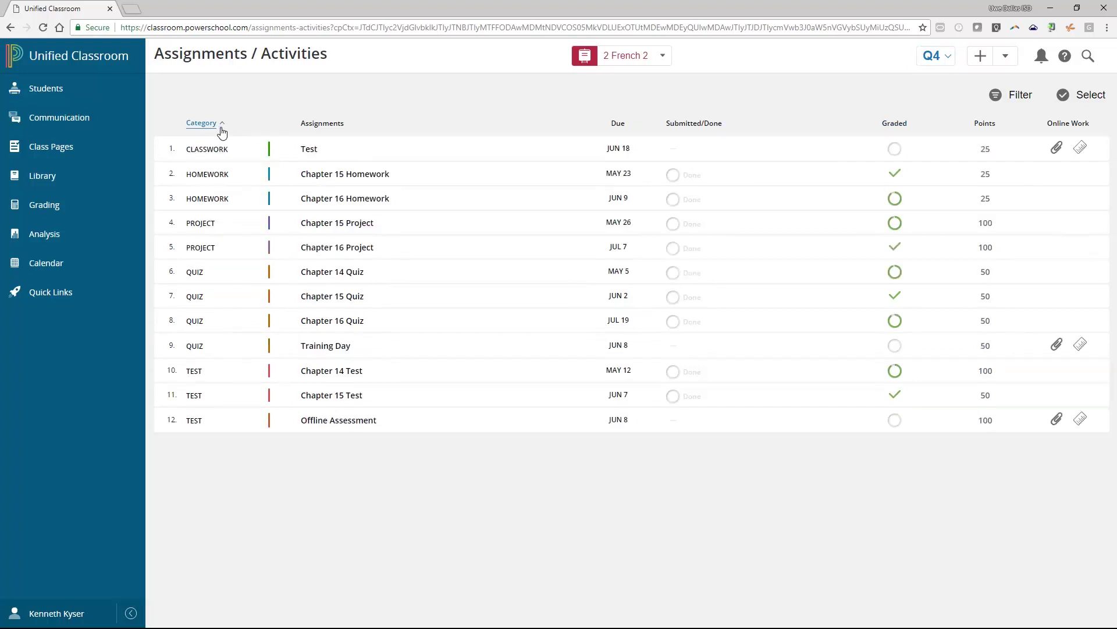
{"action": "left_click", "coordinate": [335, 125]}
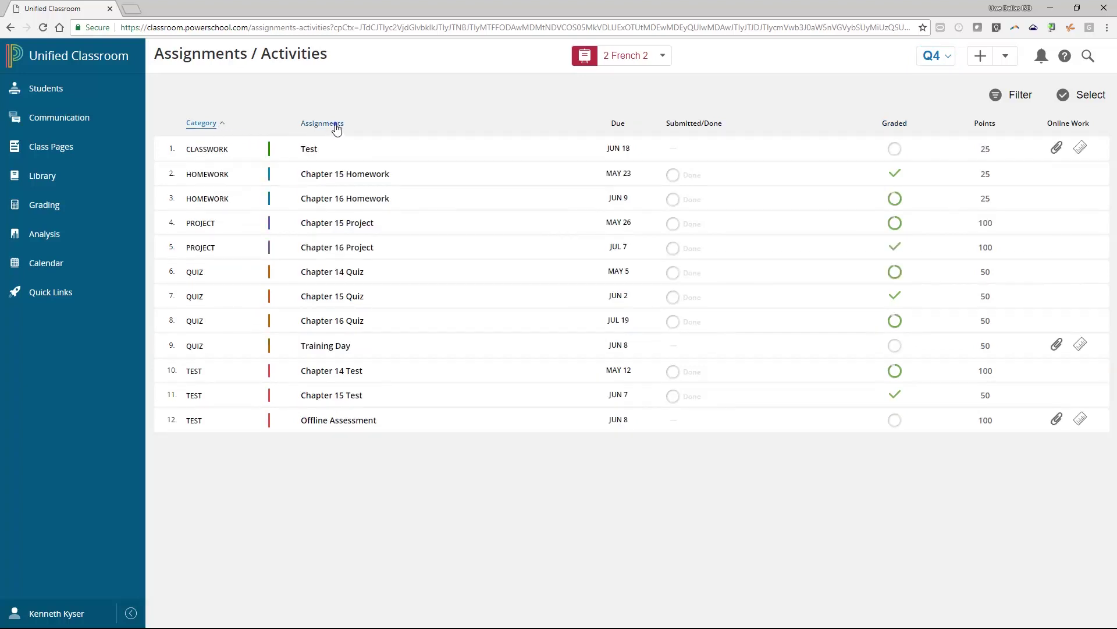
{"action": "left_click", "coordinate": [696, 125]}
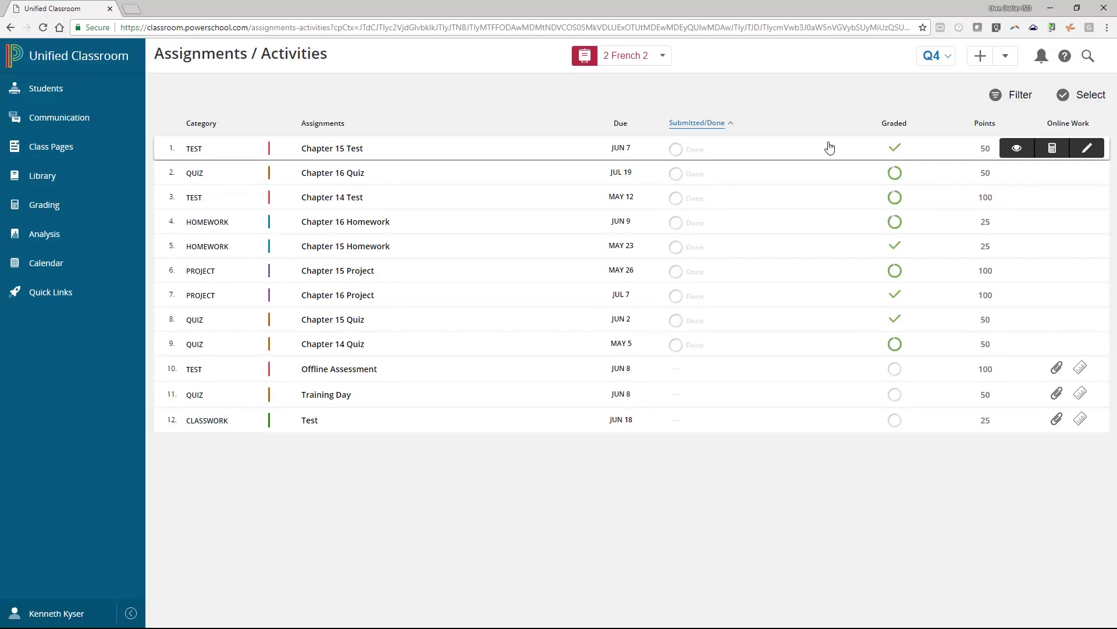
Step: Filter the assignments with the search 'quiz', then close the filter and sort by name
{"action": "left_click", "coordinate": [996, 95]}
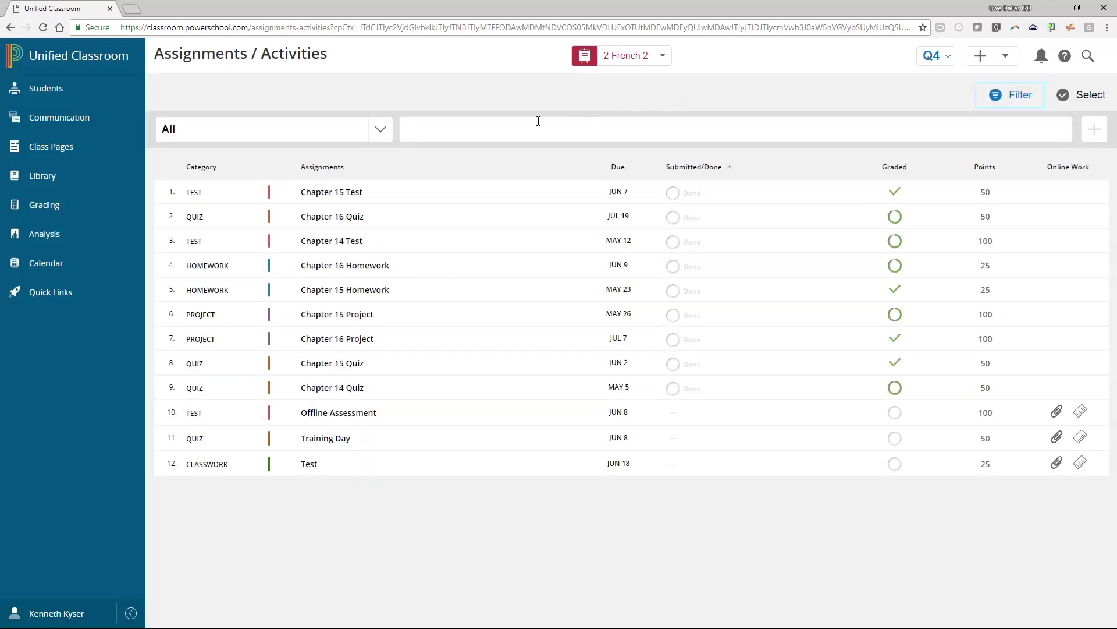
{"action": "left_click", "coordinate": [511, 134]}
{"action": "type", "text": "qui"}
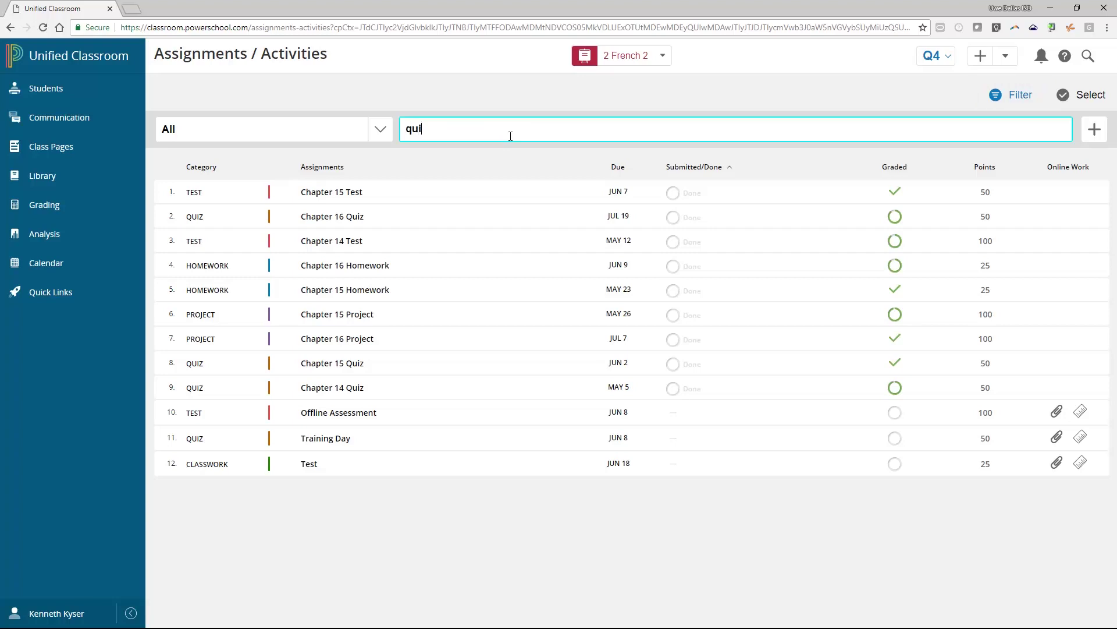
{"action": "type", "text": "z"}
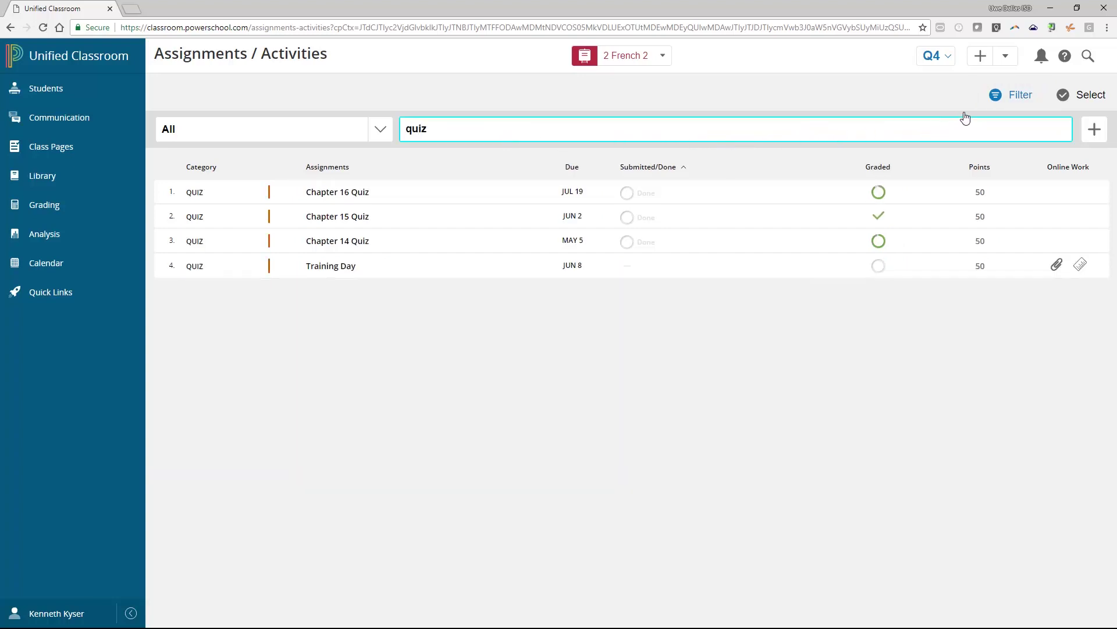
{"action": "left_click", "coordinate": [993, 98]}
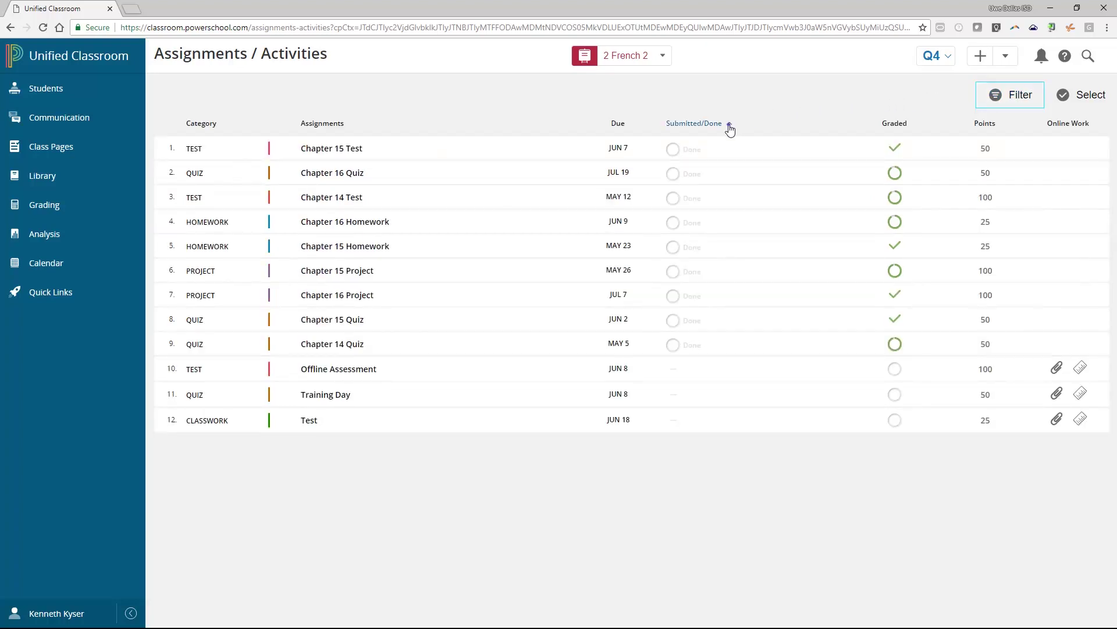
{"action": "left_click", "coordinate": [697, 128]}
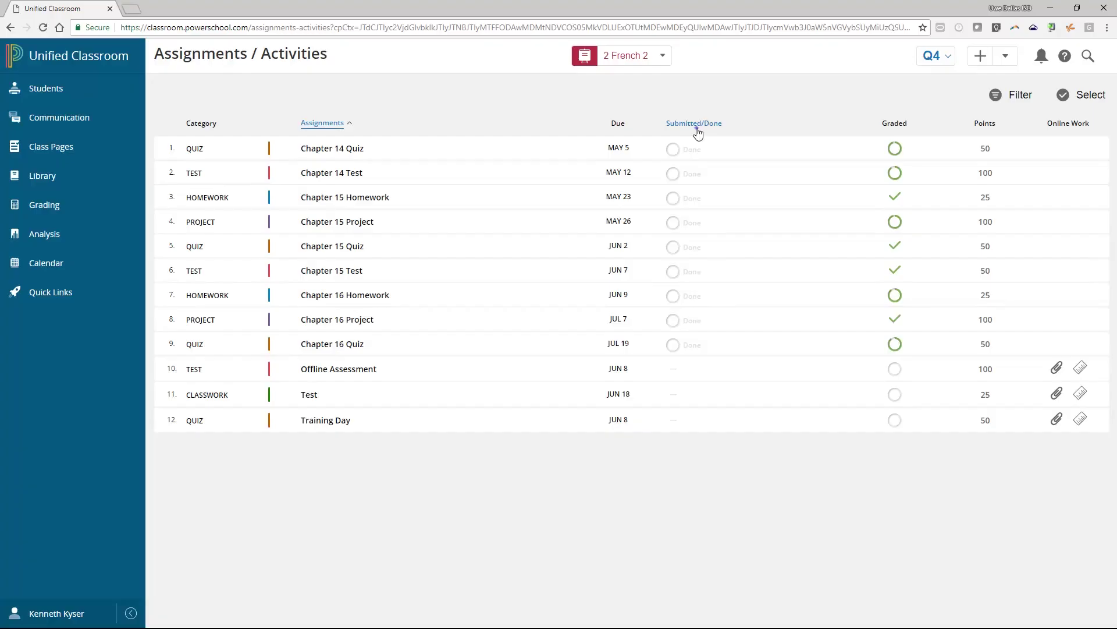
{"action": "left_click", "coordinate": [697, 124]}
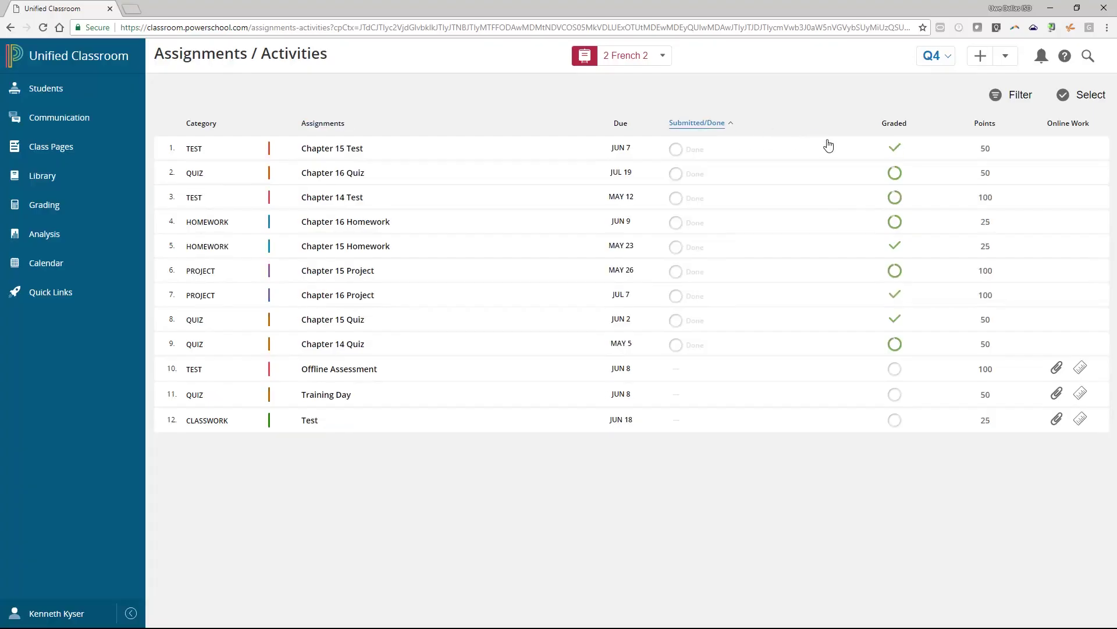